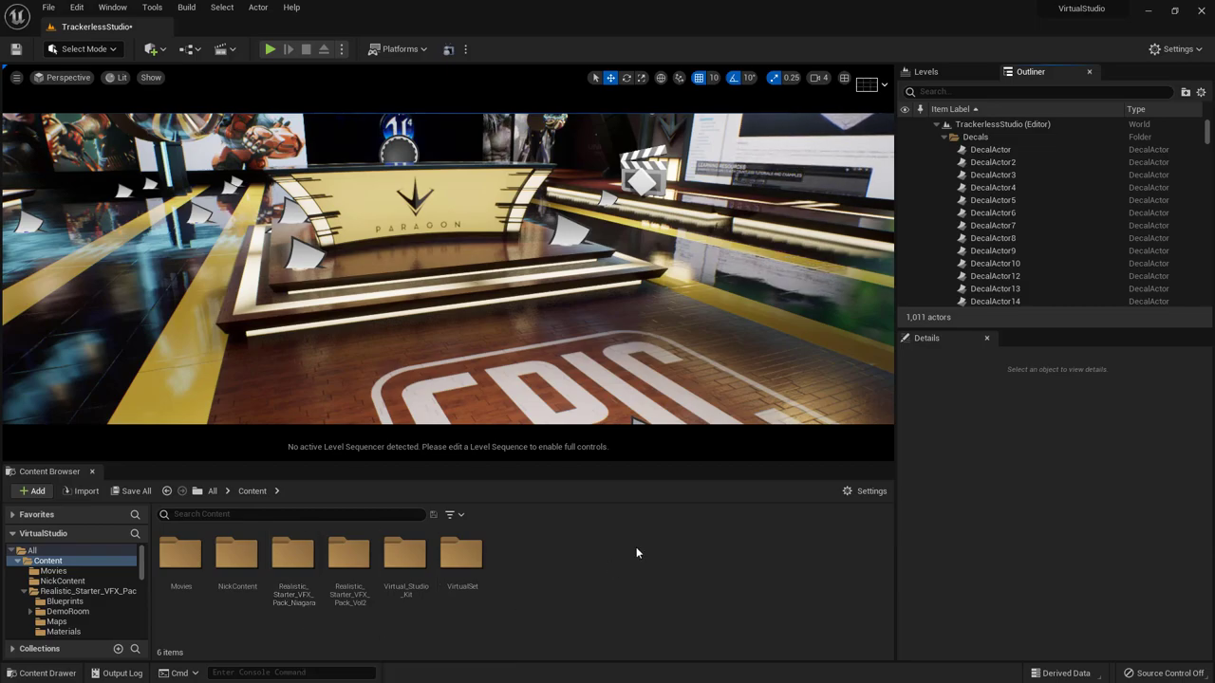
# Switch from the studio level to the Epic Games Launcher showing the 'starter vfx' Marketplace results.
pyautogui.hotkey('alt', 'Tab')
pyautogui.press('Tab')
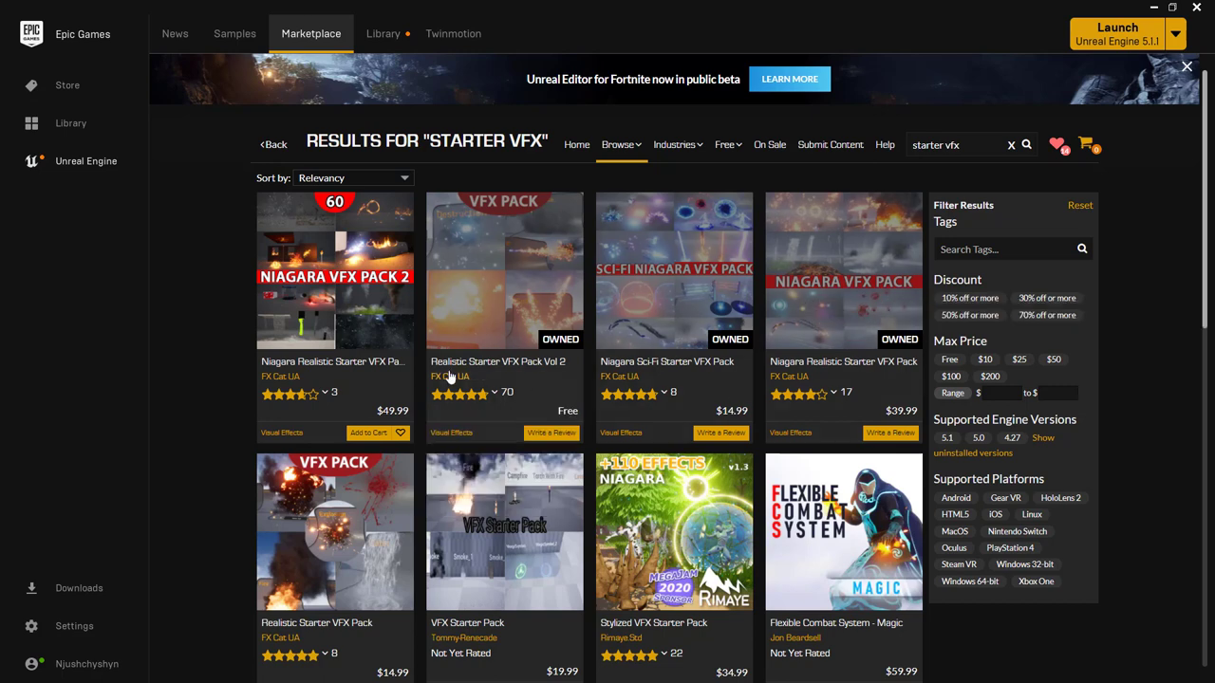
# Look over the 'starter vfx' packs, including Realistic Starter VFX Pack Vol 2, then return to TrackerlessStudio.
pyautogui.moveTo(512, 392)
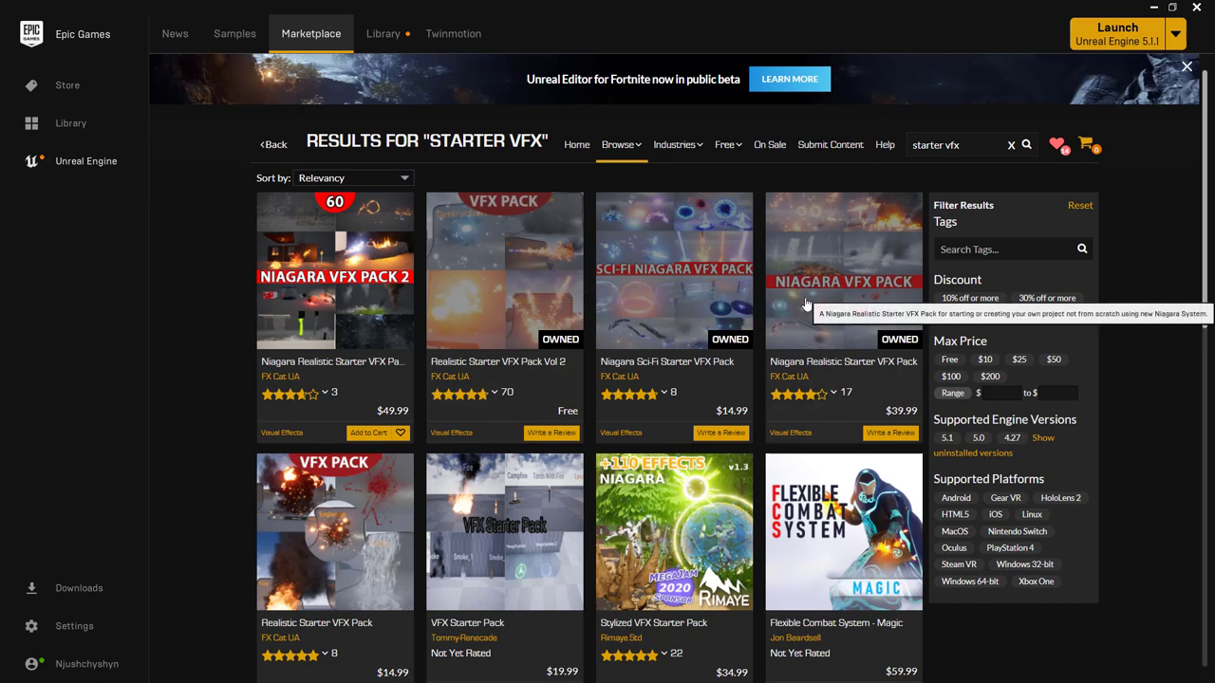
pyautogui.hotkey('alt', 'Tab')
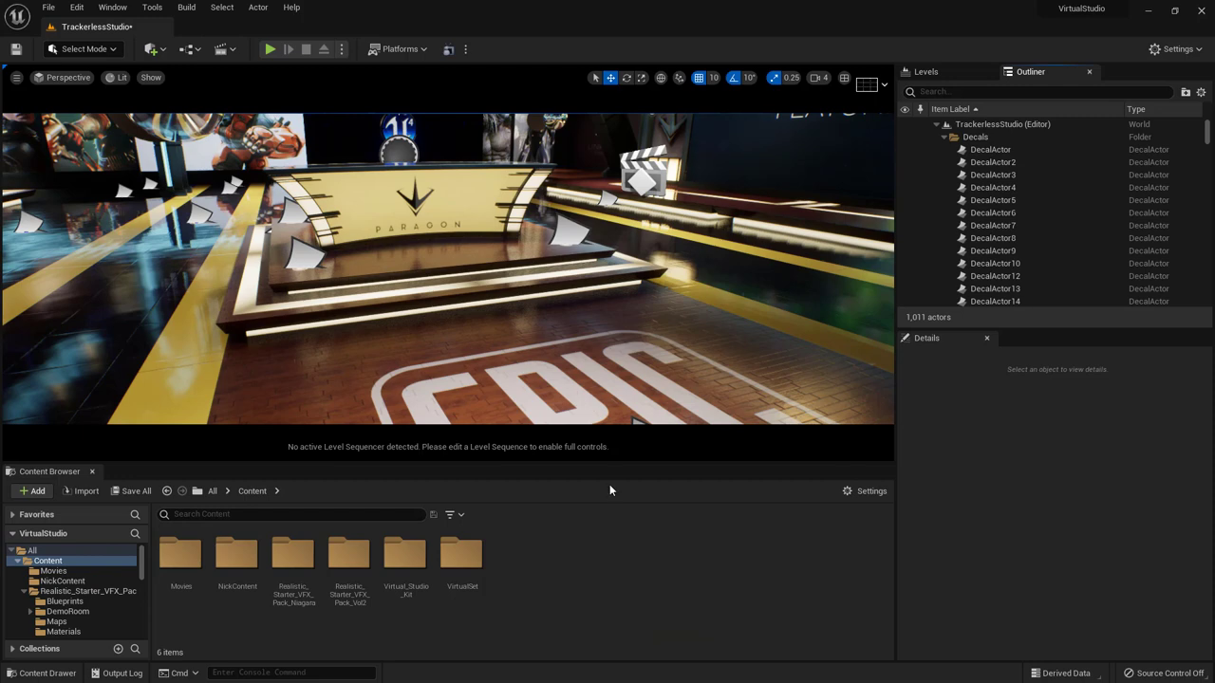
# Drag NS_Fire_Small_1 from Realistic_Starter_VFX_Pack_Niagara > Niagara > Fire onto the studio floor.
pyautogui.scroll(-5, 529, 337)
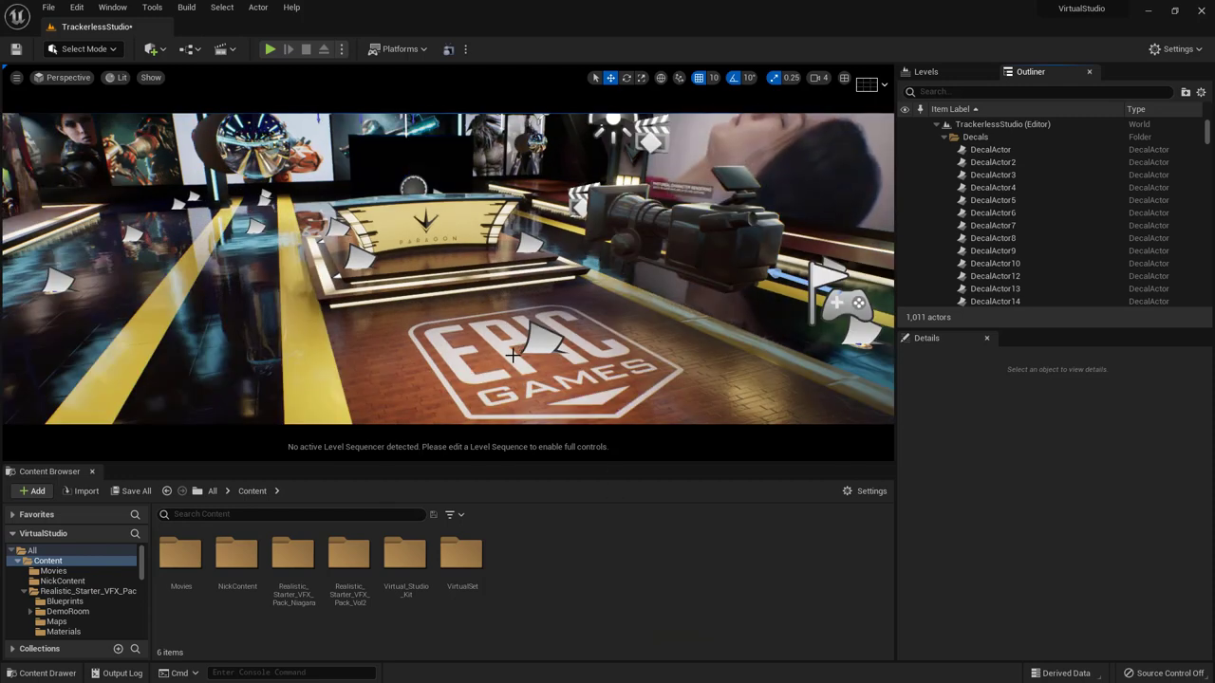
pyautogui.doubleClick(293, 555)
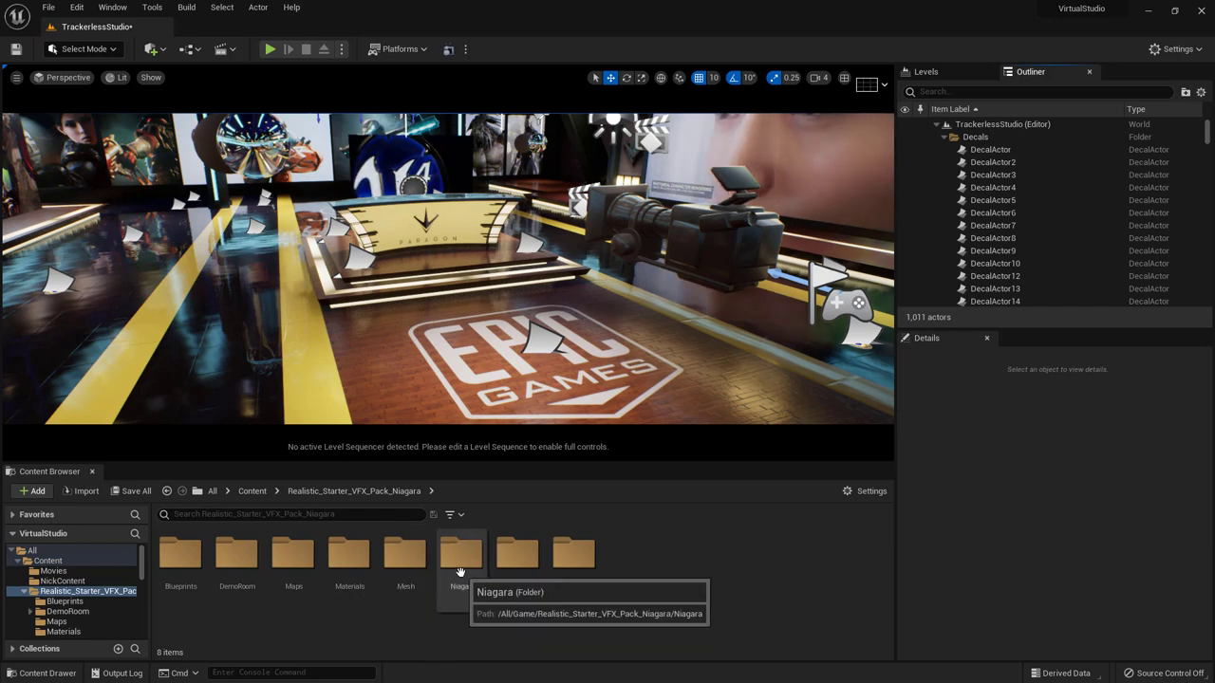
pyautogui.doubleClick(451, 578)
pyautogui.doubleClick(425, 559)
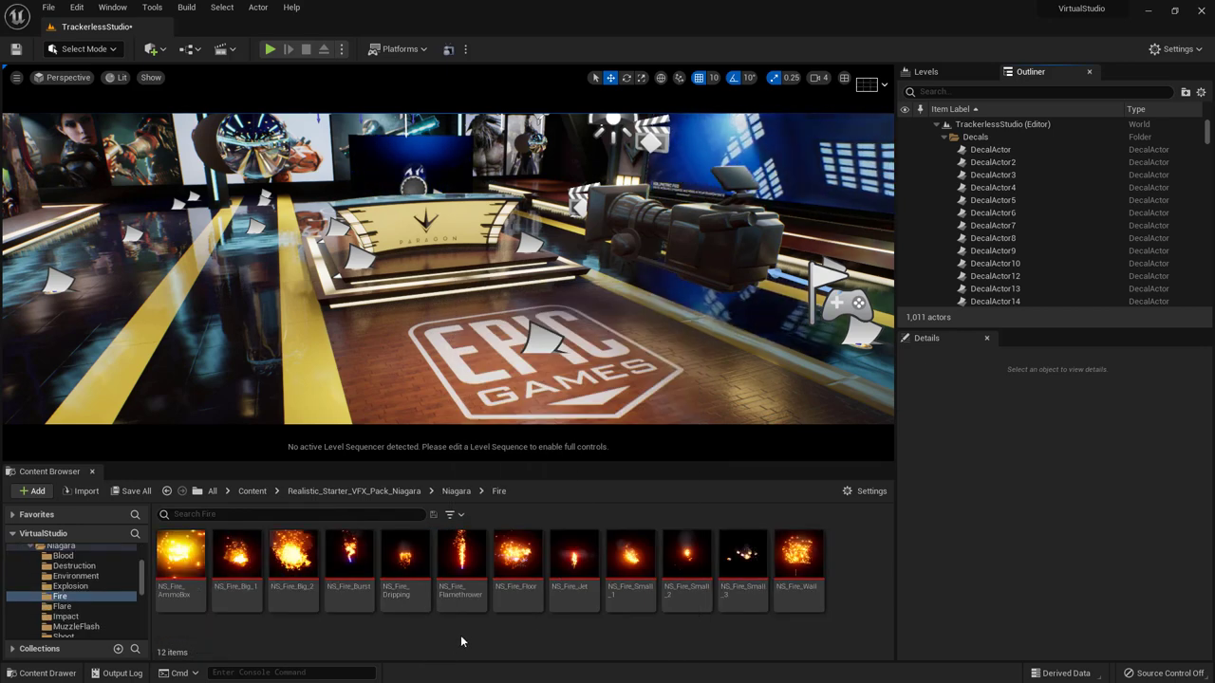
pyautogui.moveTo(631, 560); pyautogui.dragTo(420, 340)
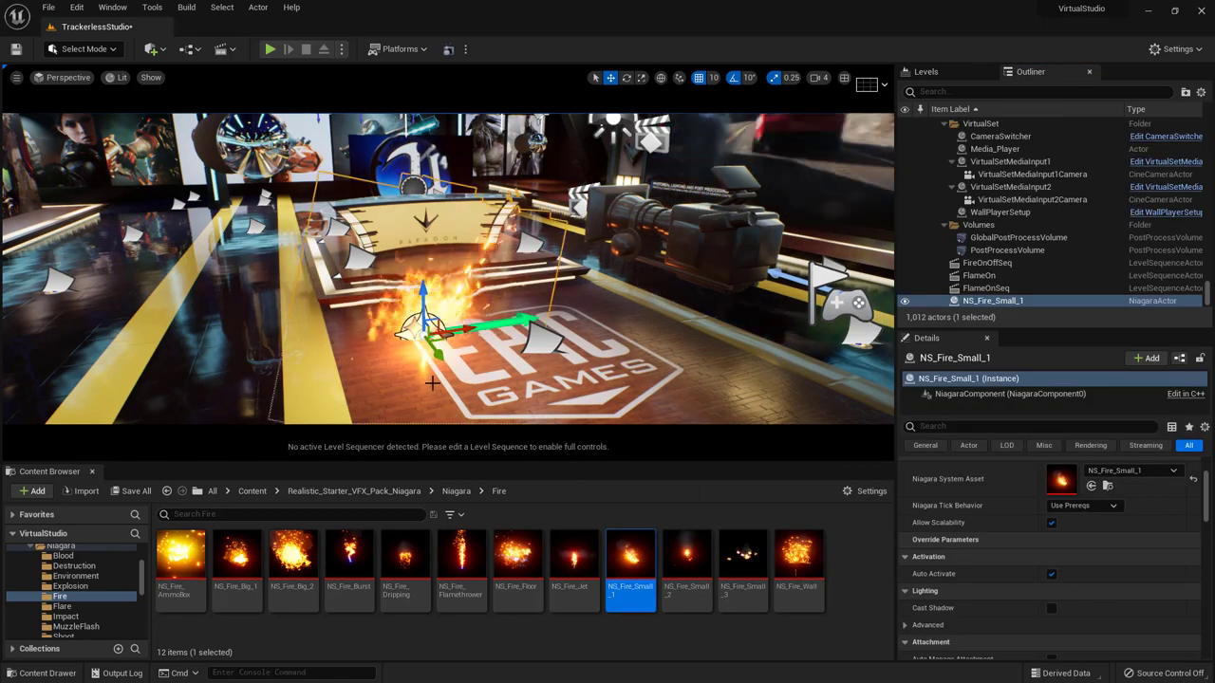
pyautogui.moveTo(410, 380); pyautogui.dragTo(419, 386, button='right')
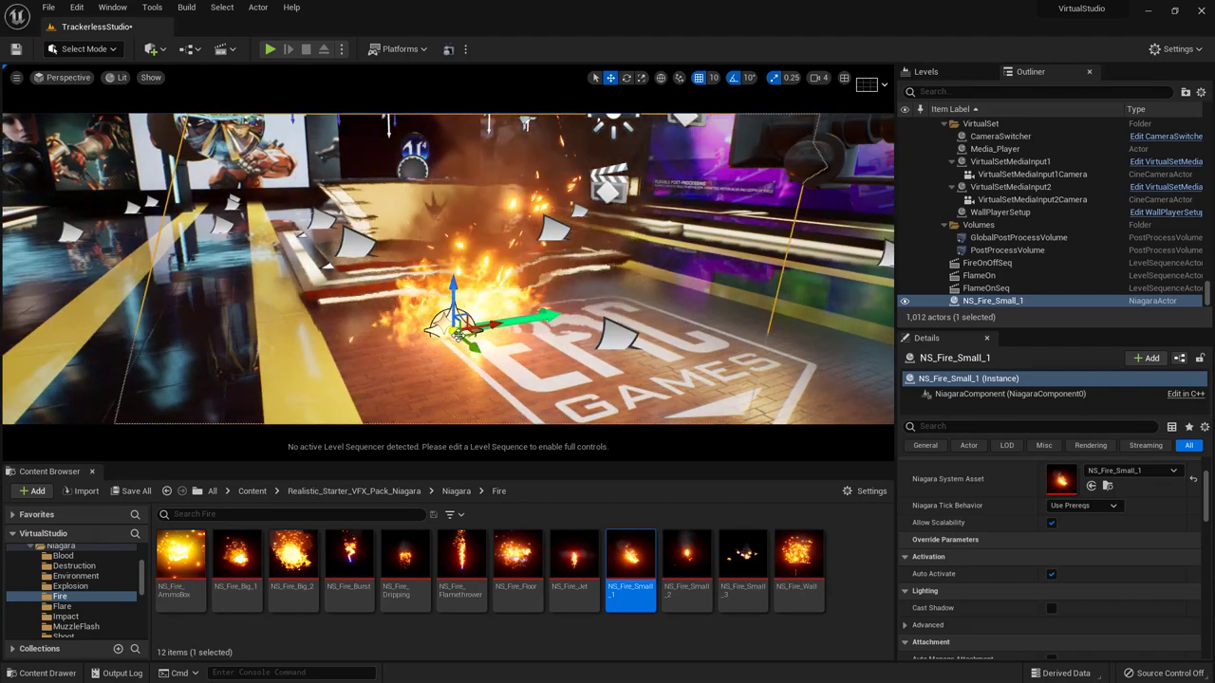
pyautogui.click(252, 490)
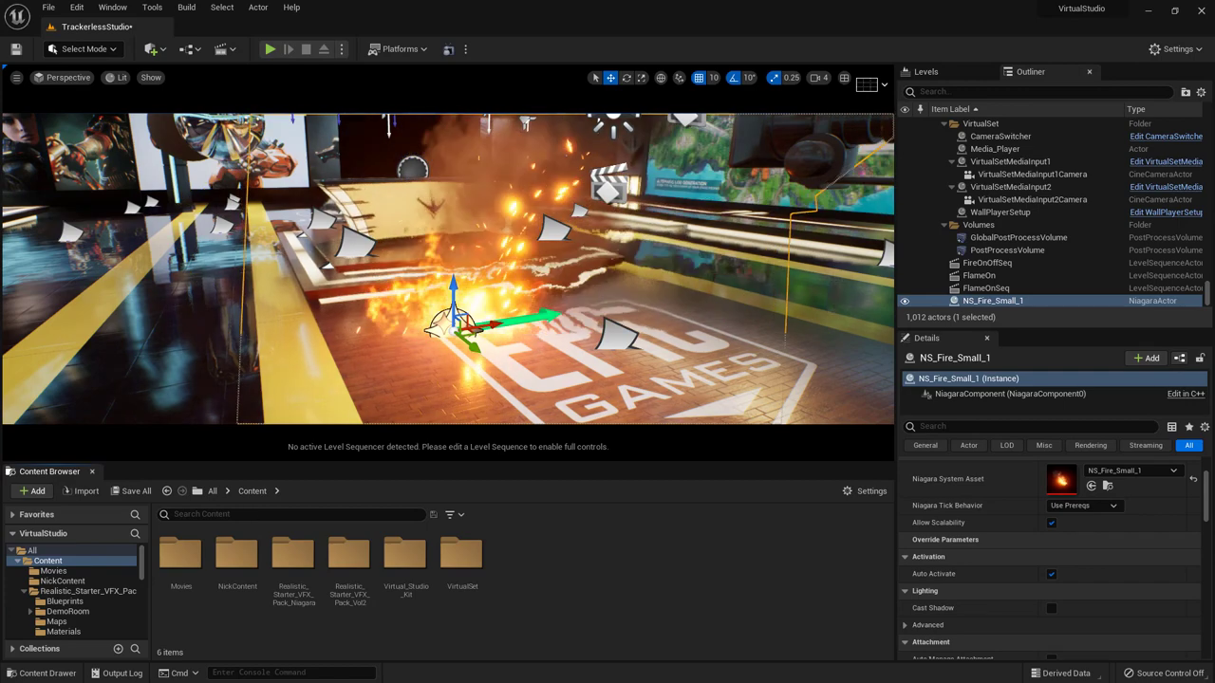
# Add a level sequence named FireStarterSeq, then select the NS_Fire_Small_1 actor in the Outliner.
pyautogui.click(229, 51)
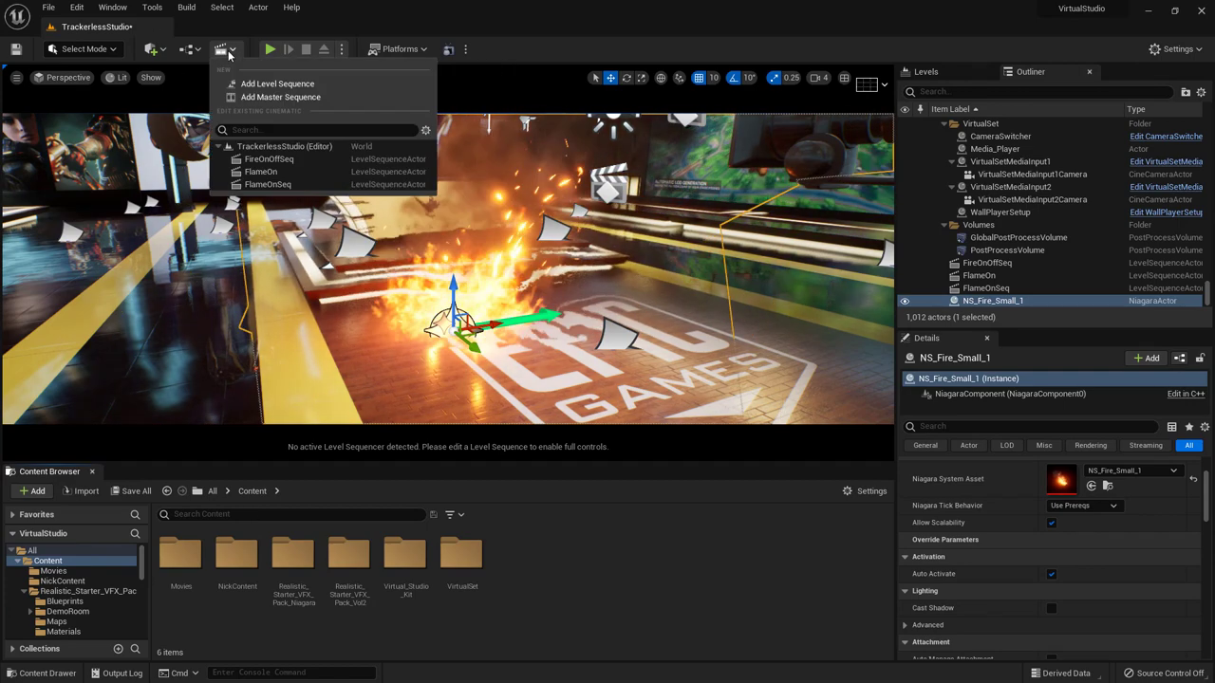
pyautogui.click(262, 84)
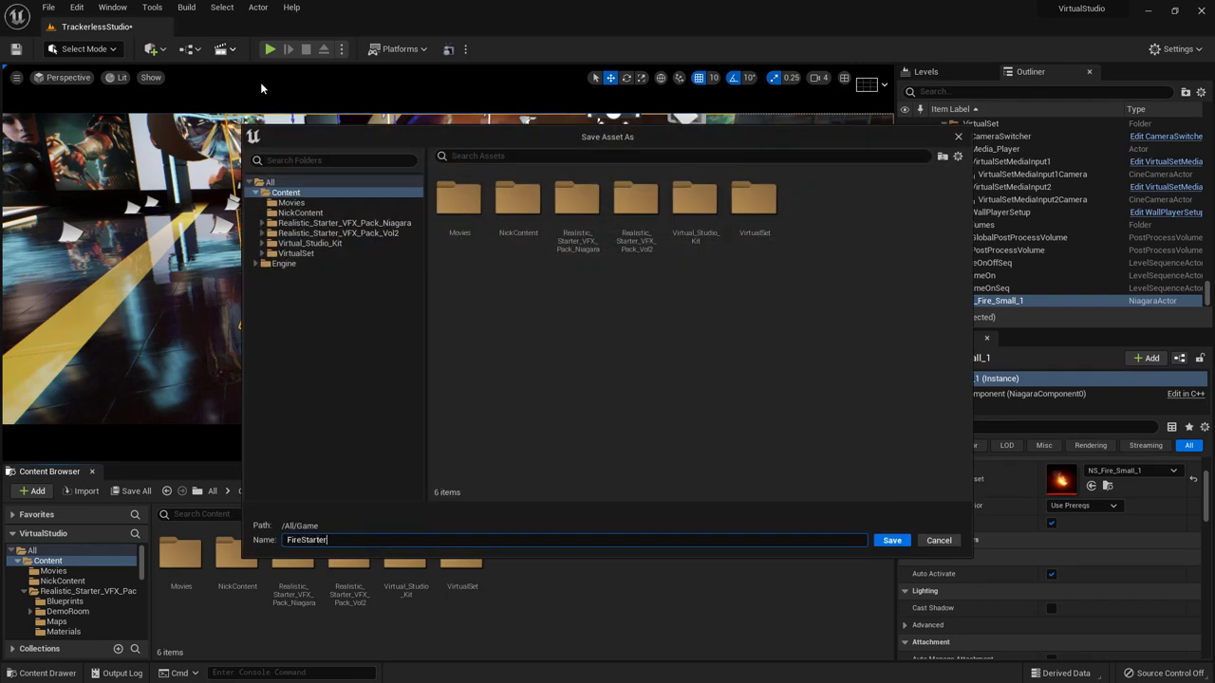
pyautogui.write('FireStarterSeq')
pyautogui.press('Return')
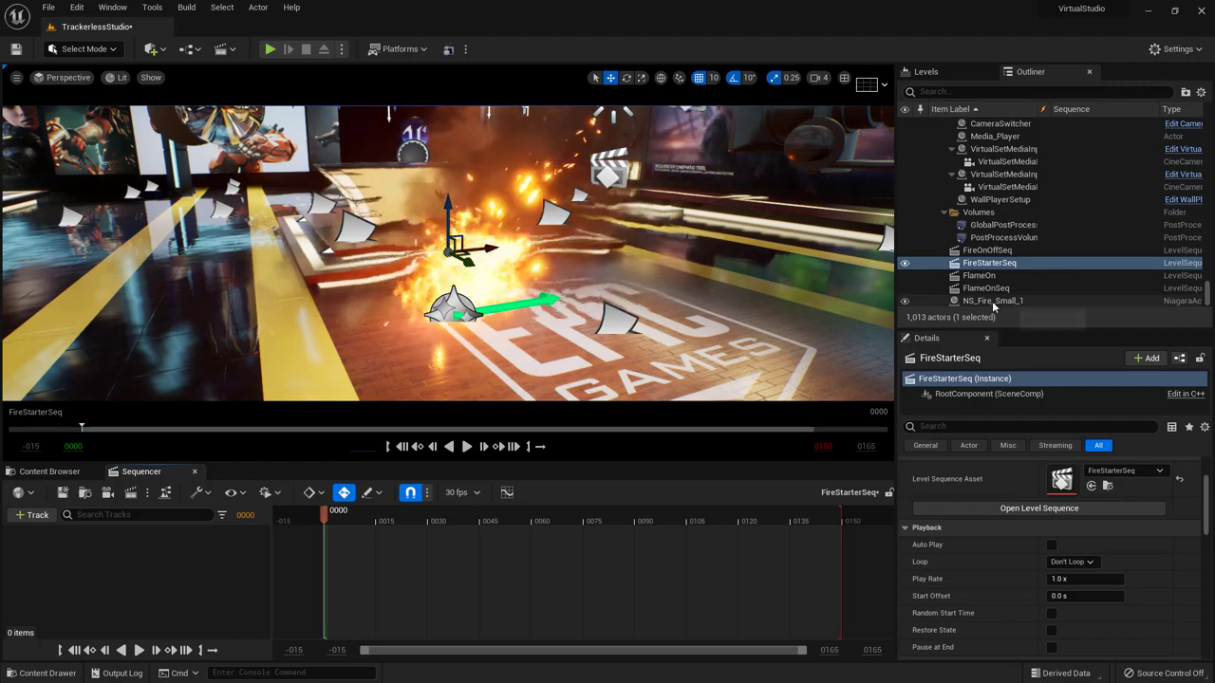
pyautogui.click(993, 301)
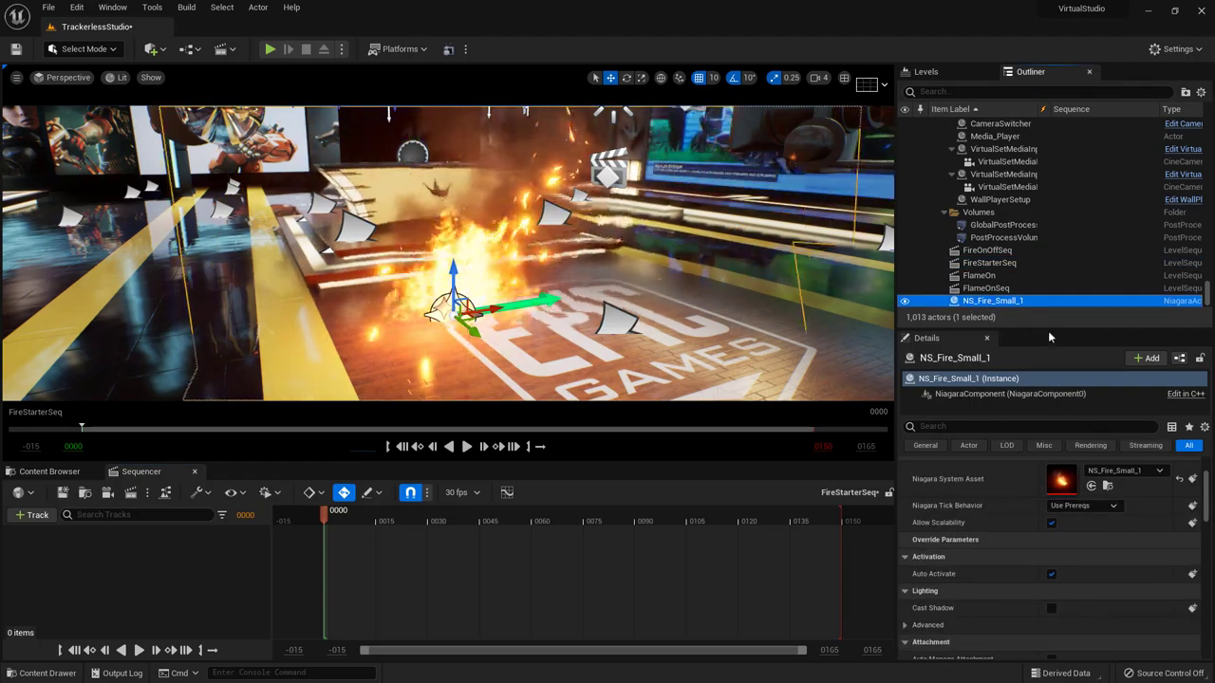
# Bind NS_Fire_Small_1 to FireStarterSeq and add an FX System Toggle Track under NiagaraComponent0.
pyautogui.click(31, 516)
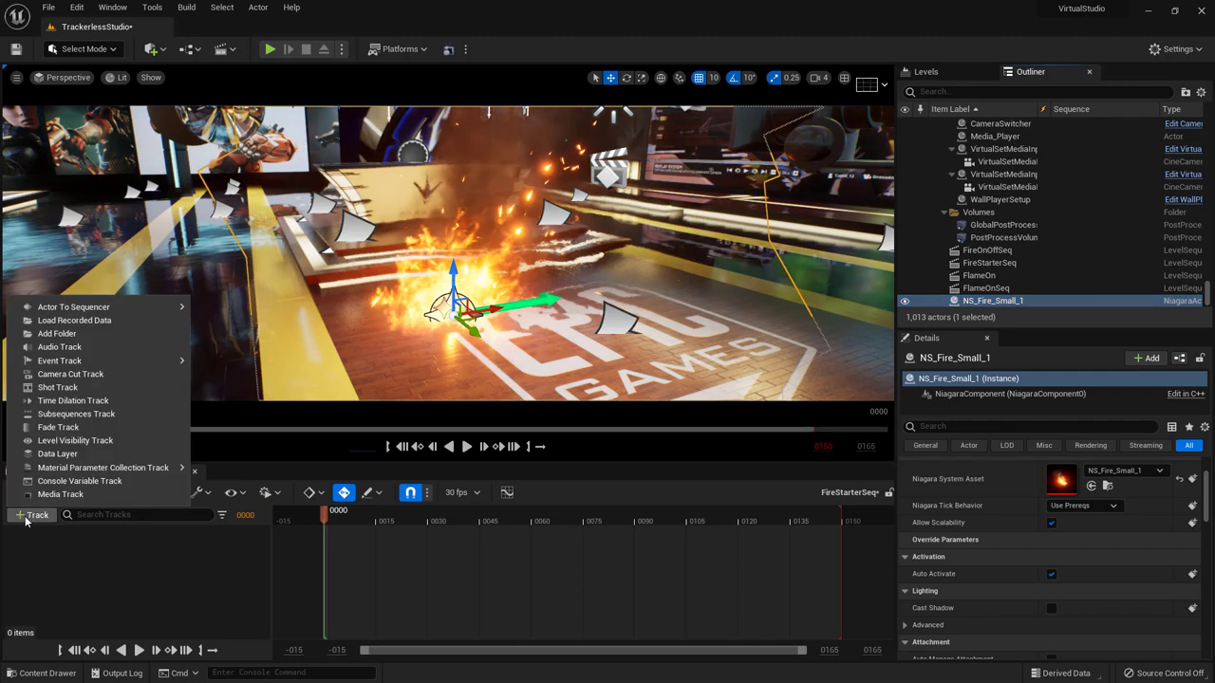
pyautogui.moveTo(91, 308)
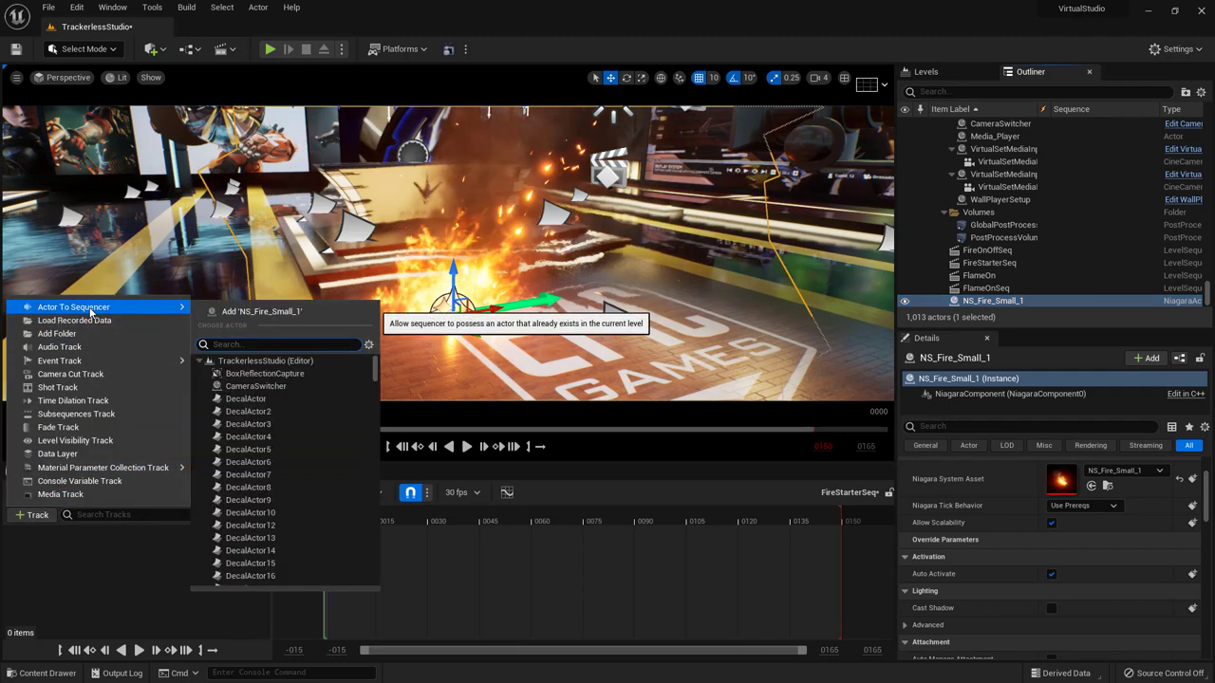
pyautogui.click(261, 311)
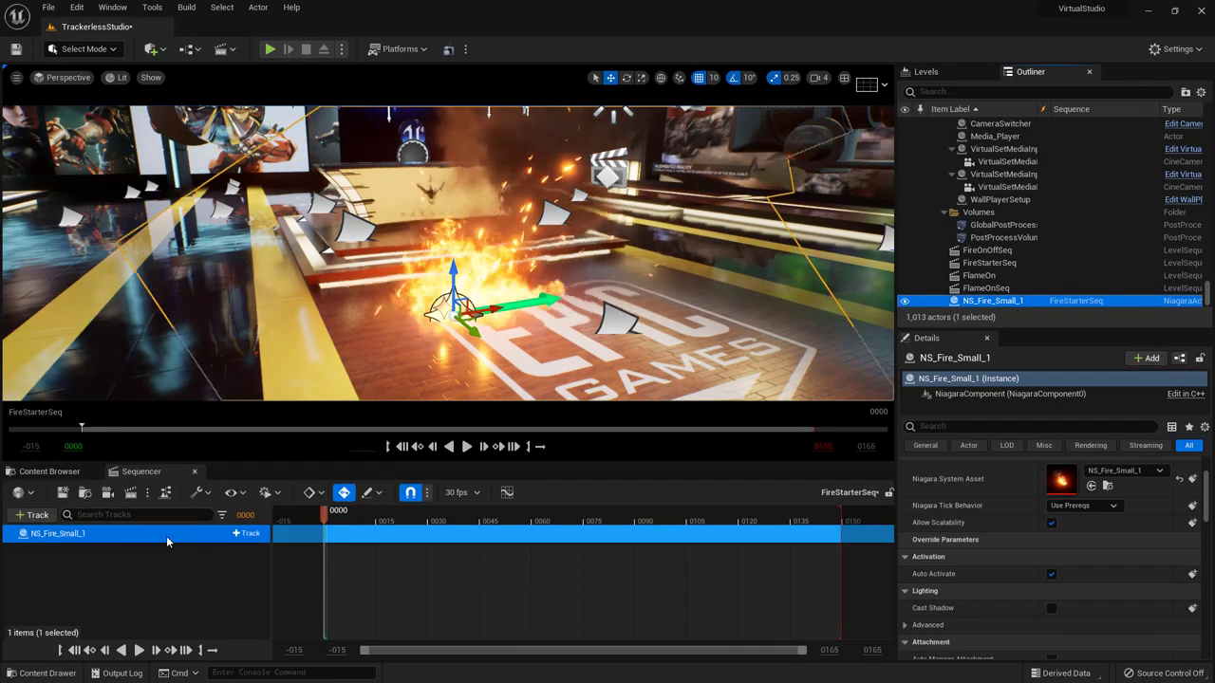
pyautogui.click(247, 535)
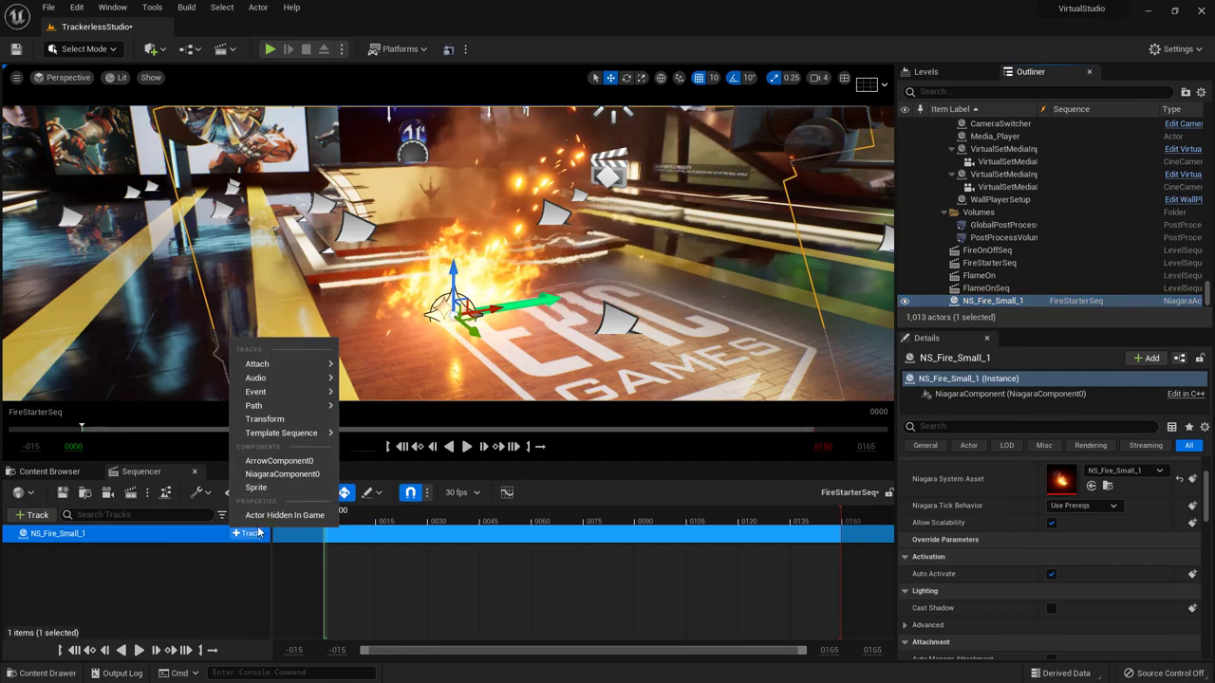
pyautogui.click(283, 473)
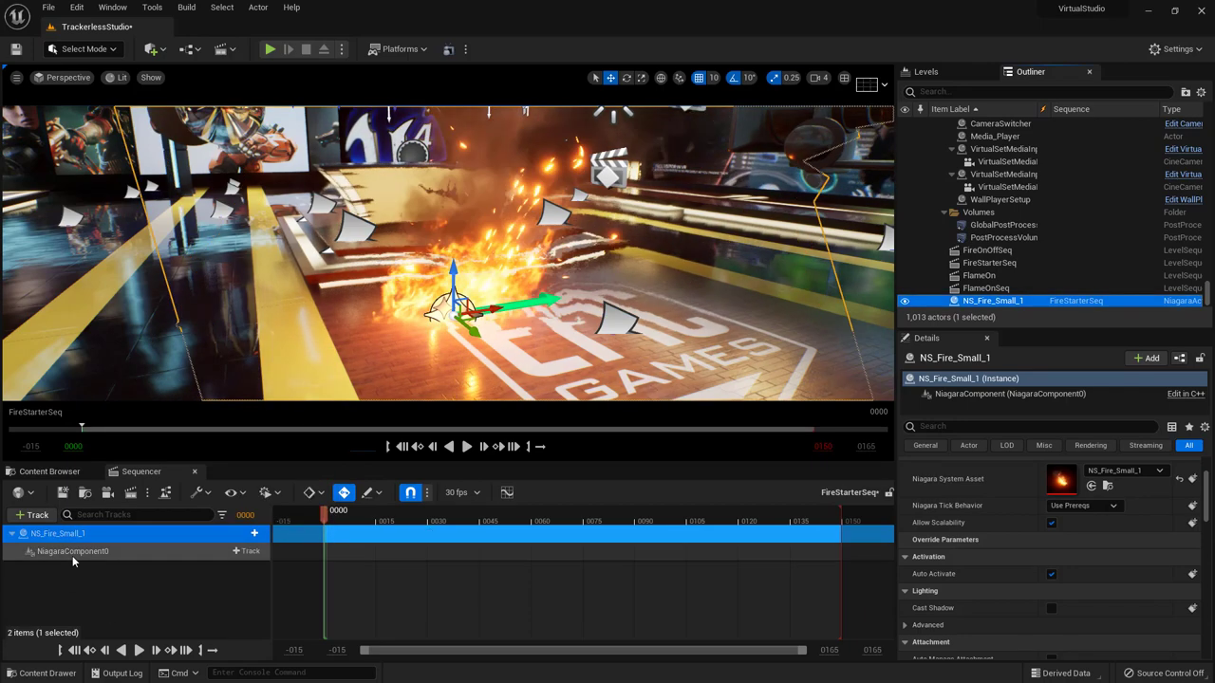
pyautogui.click(247, 552)
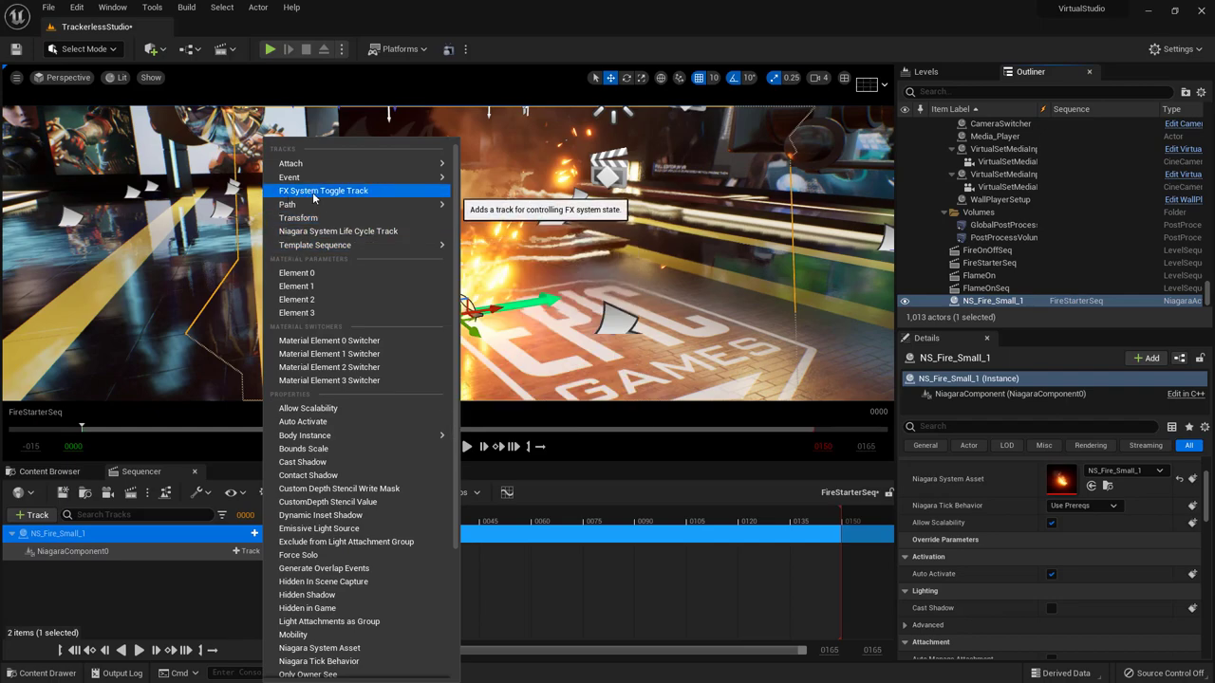
pyautogui.click(353, 191)
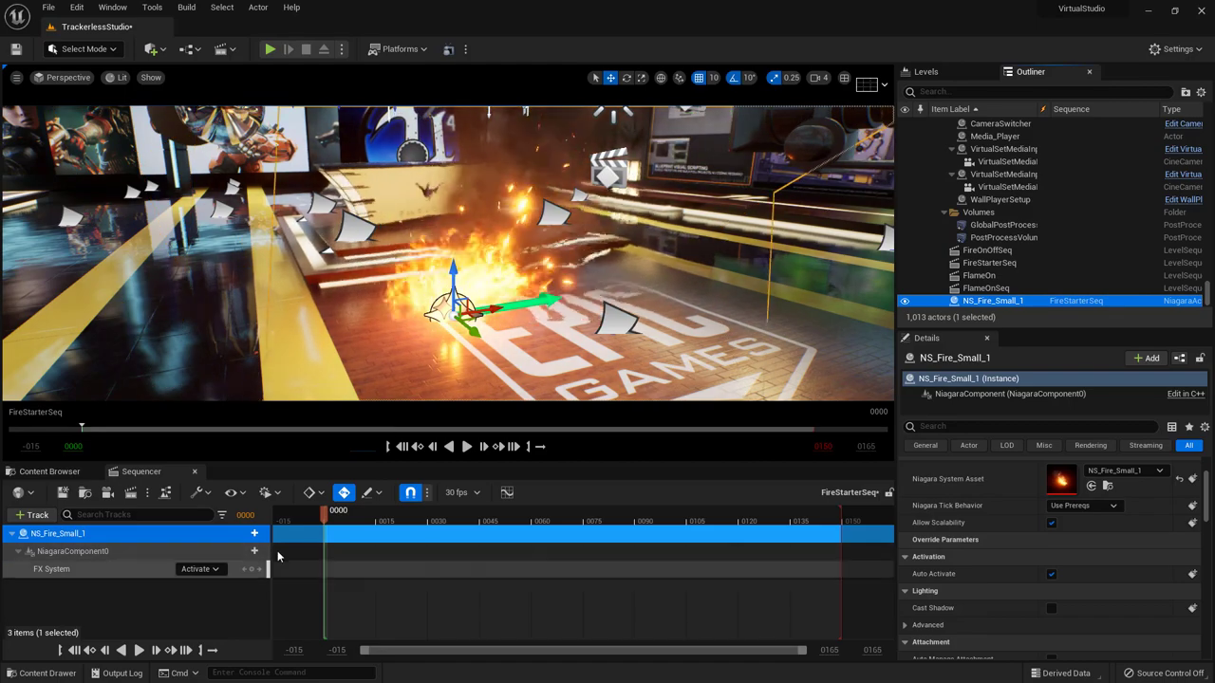
# Key the FX System to Deactivate at the start, Activate at frame 45 and Deactivate at frame 105.
pyautogui.click(201, 570)
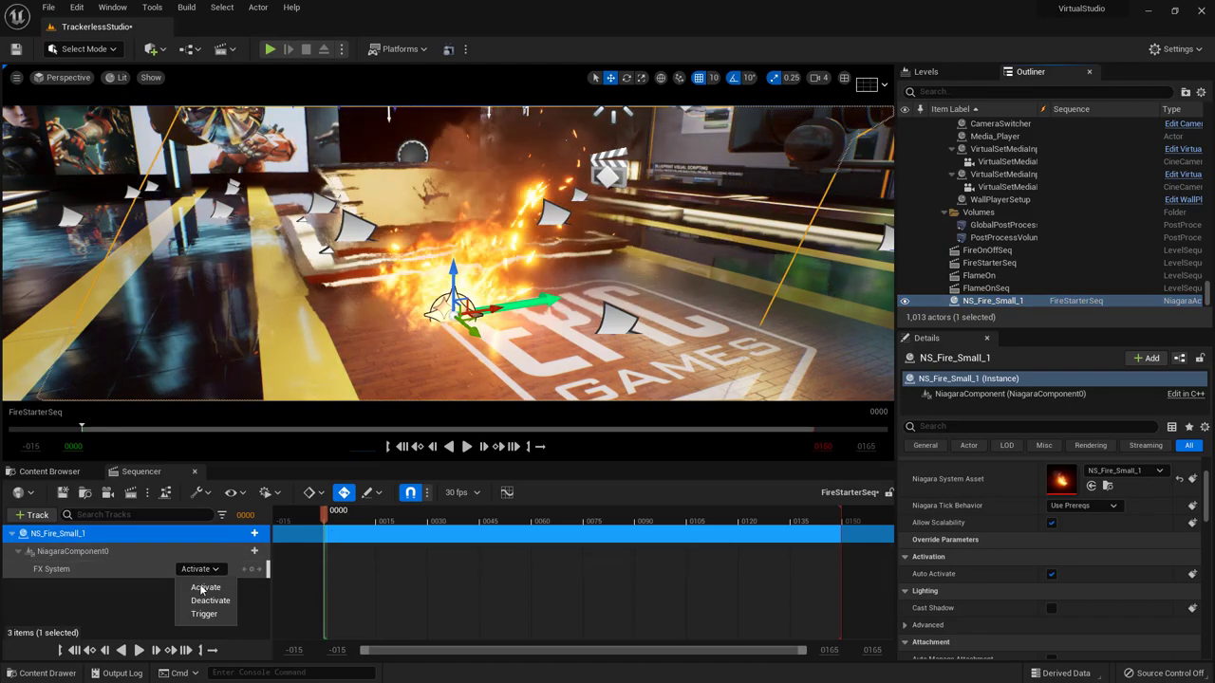
pyautogui.click(210, 600)
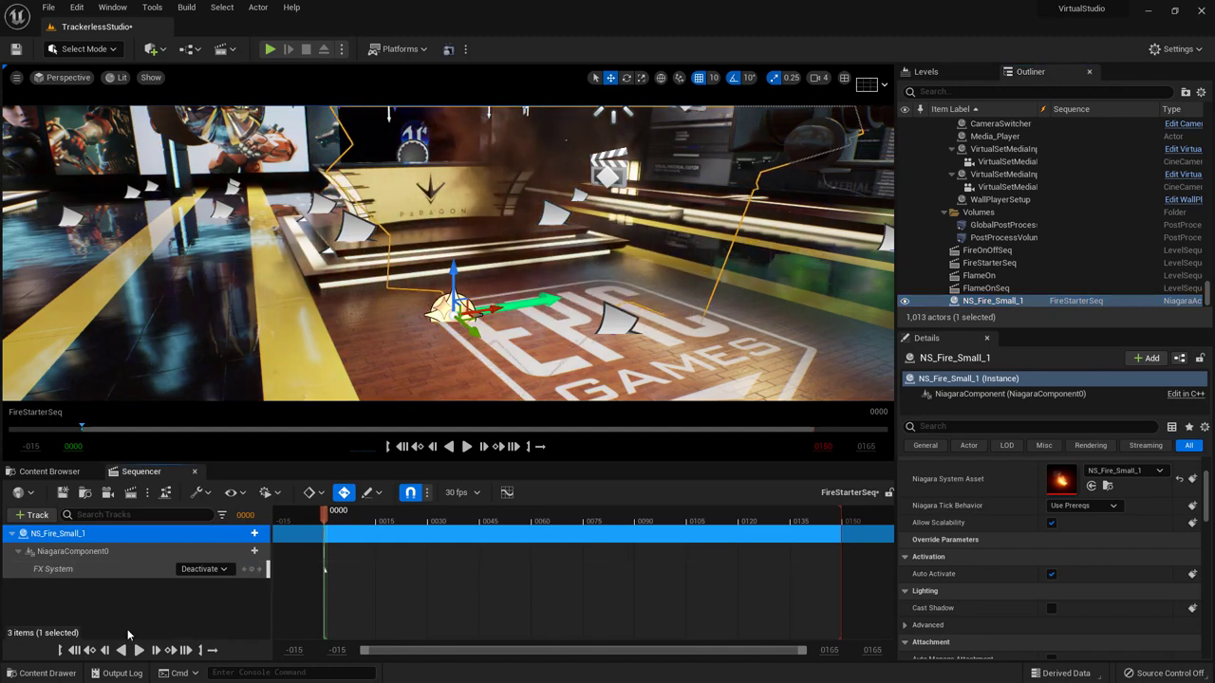
pyautogui.click(138, 652)
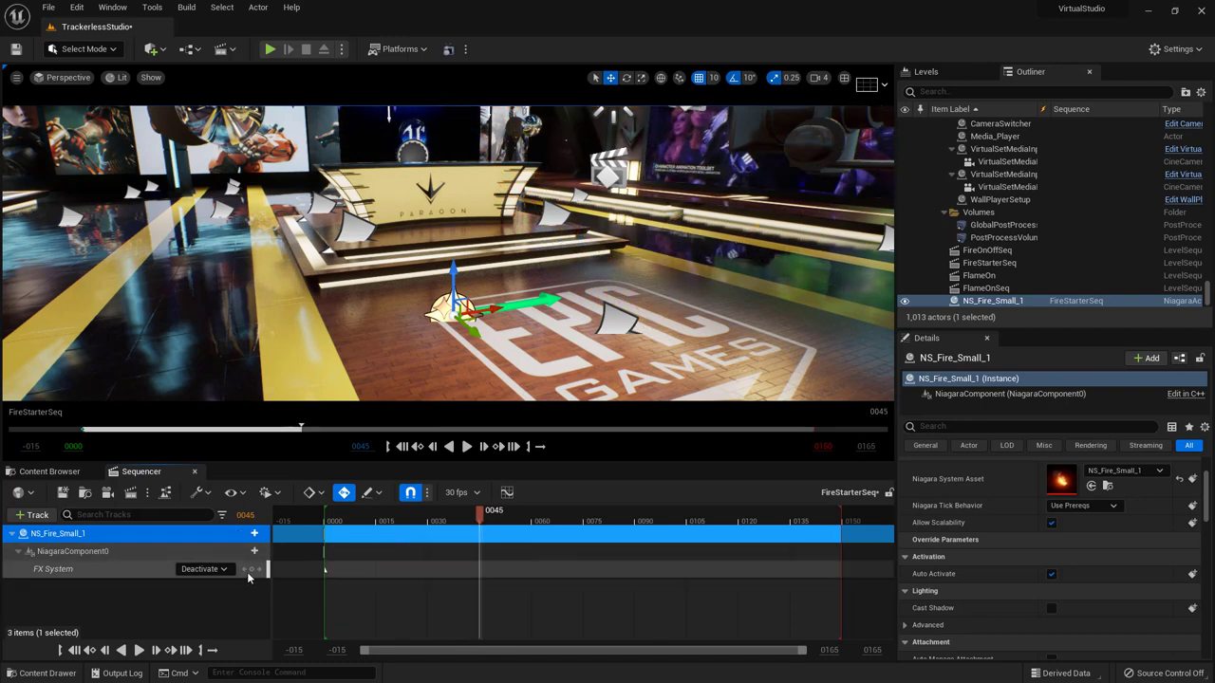
pyautogui.click(202, 586)
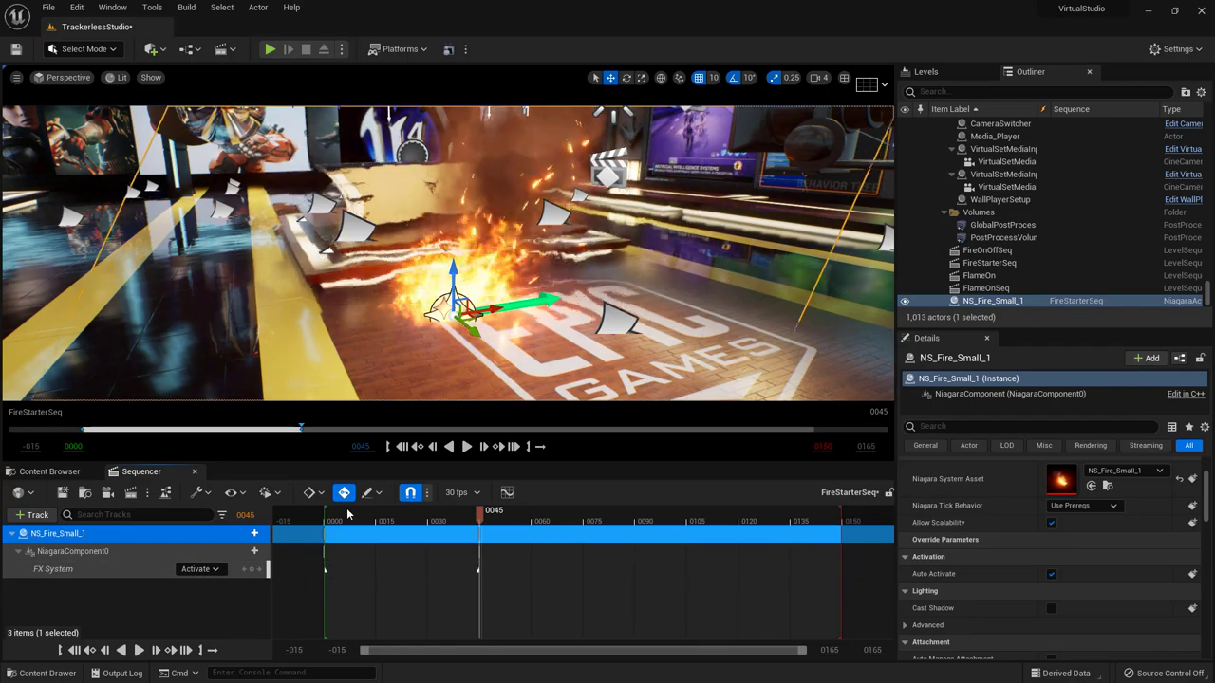
pyautogui.click(139, 651)
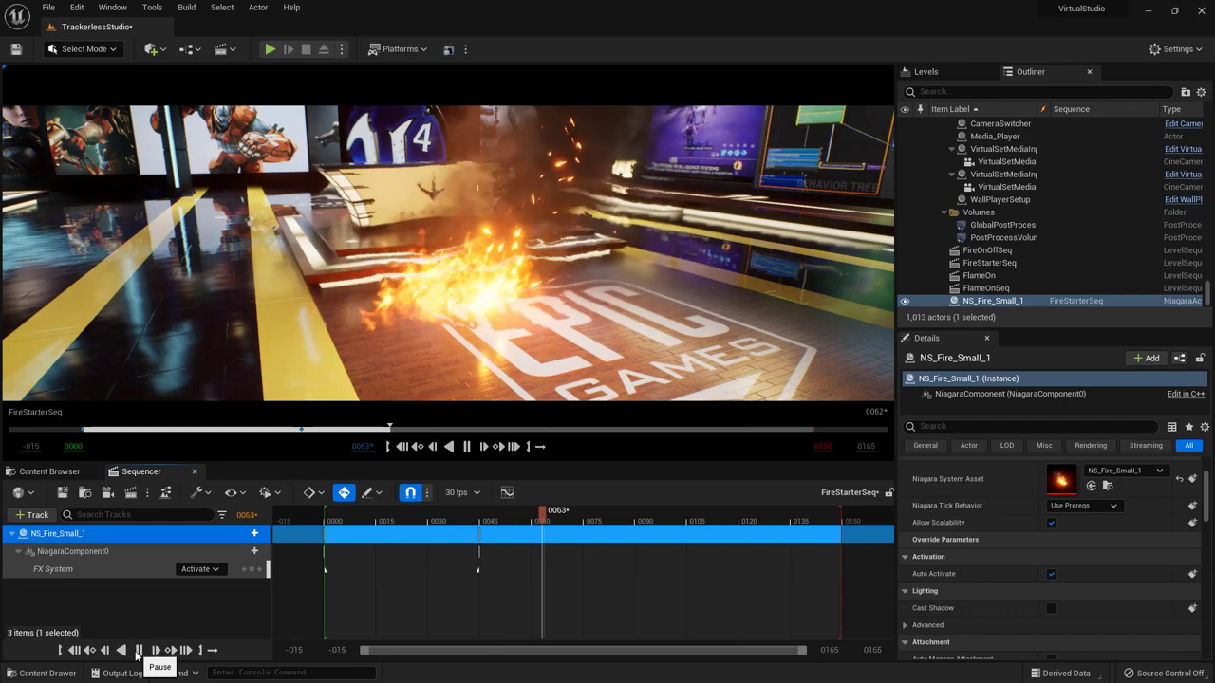
pyautogui.click(138, 650)
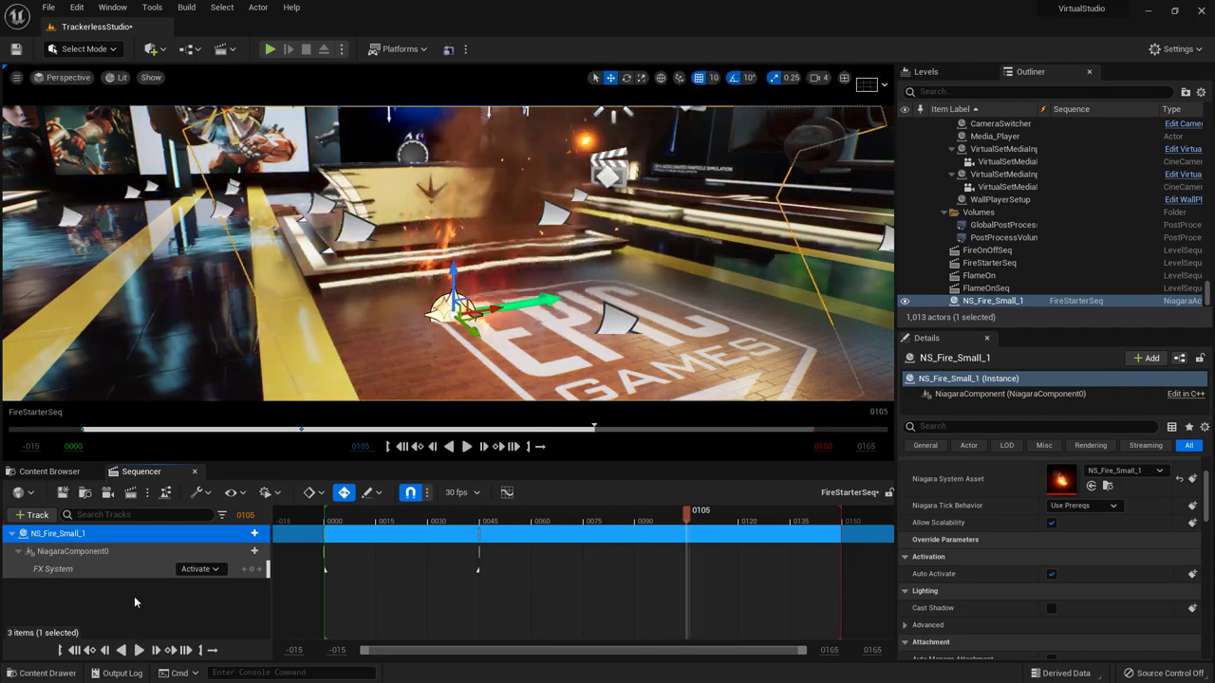
pyautogui.click(198, 570)
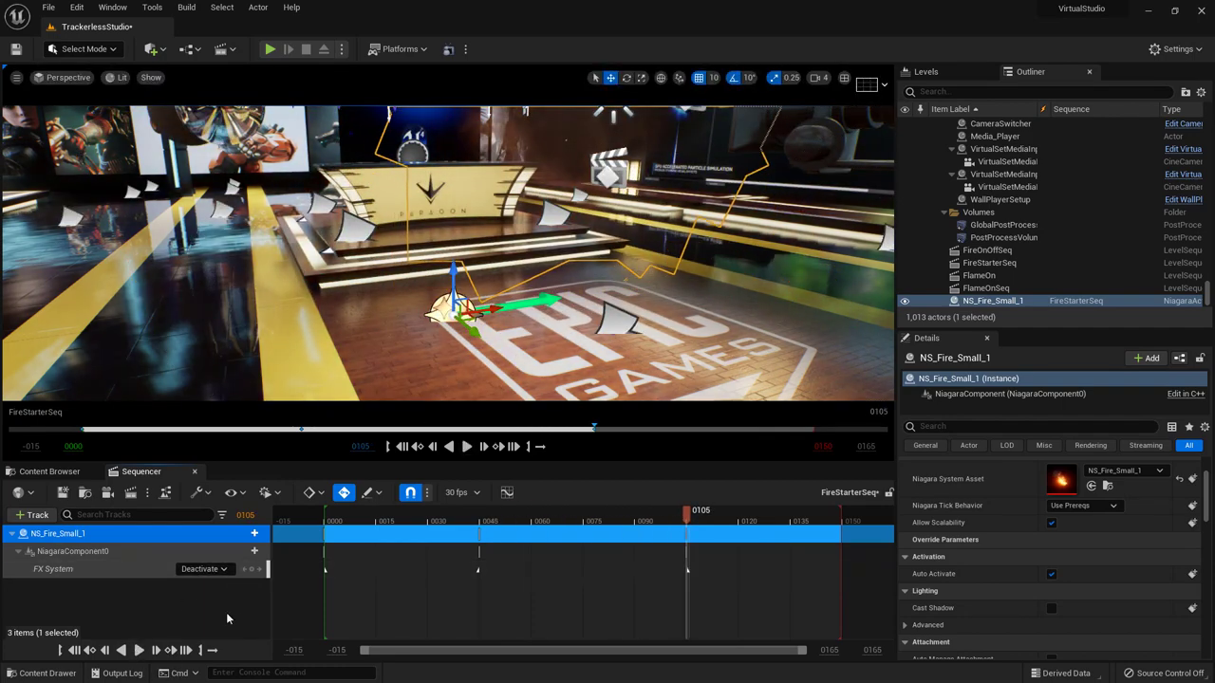
pyautogui.moveTo(687, 517); pyautogui.dragTo(576, 517)
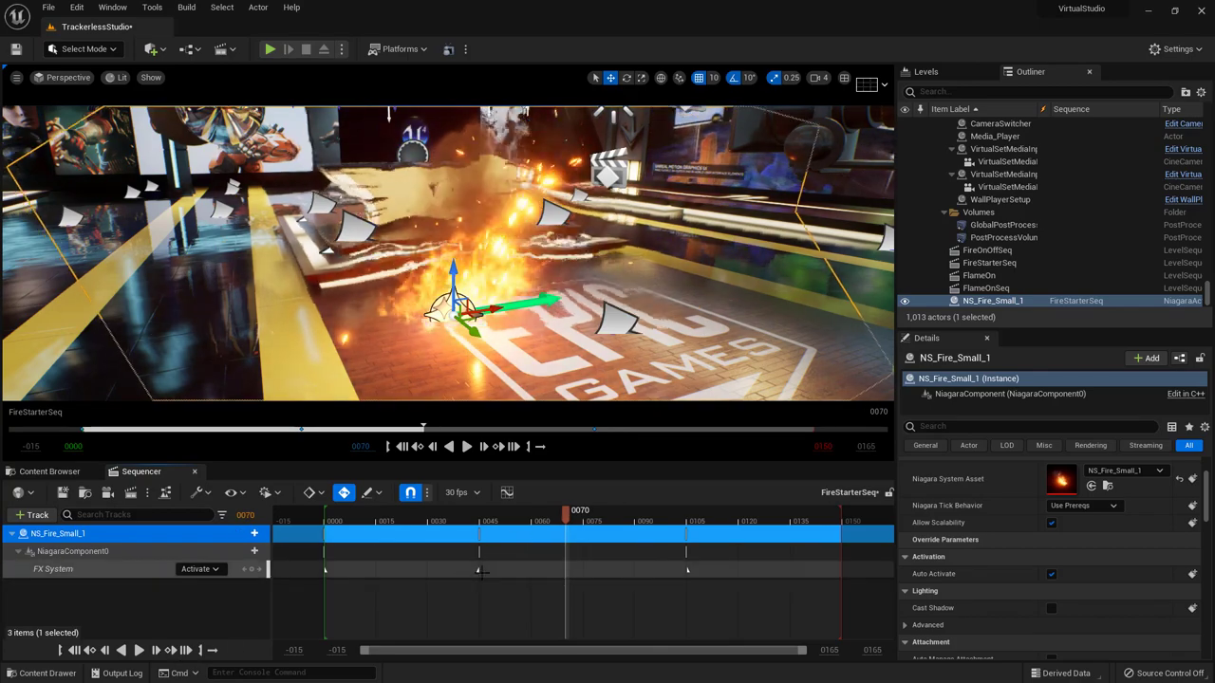
pyautogui.click(106, 651)
pyautogui.click(154, 651)
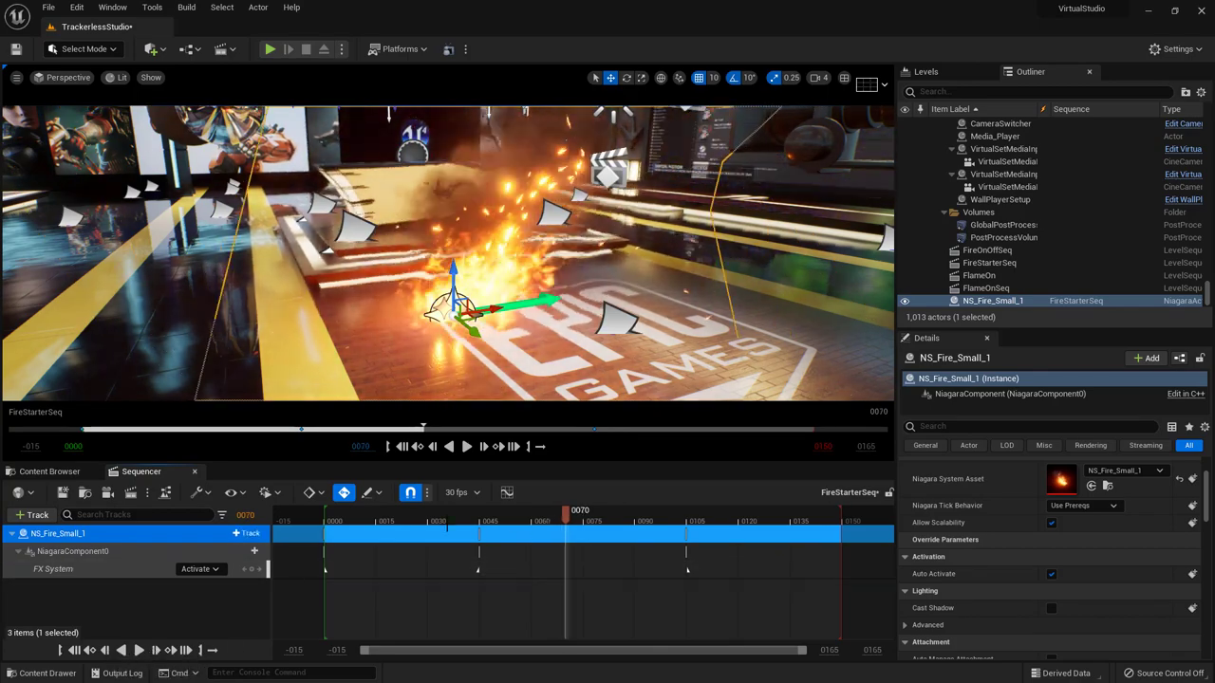
pyautogui.moveTo(565, 519)
pyautogui.mouseDown()
pyautogui.moveTo(502, 521)
pyautogui.moveTo(598, 527)
pyautogui.moveTo(580, 528)
pyautogui.mouseUp()
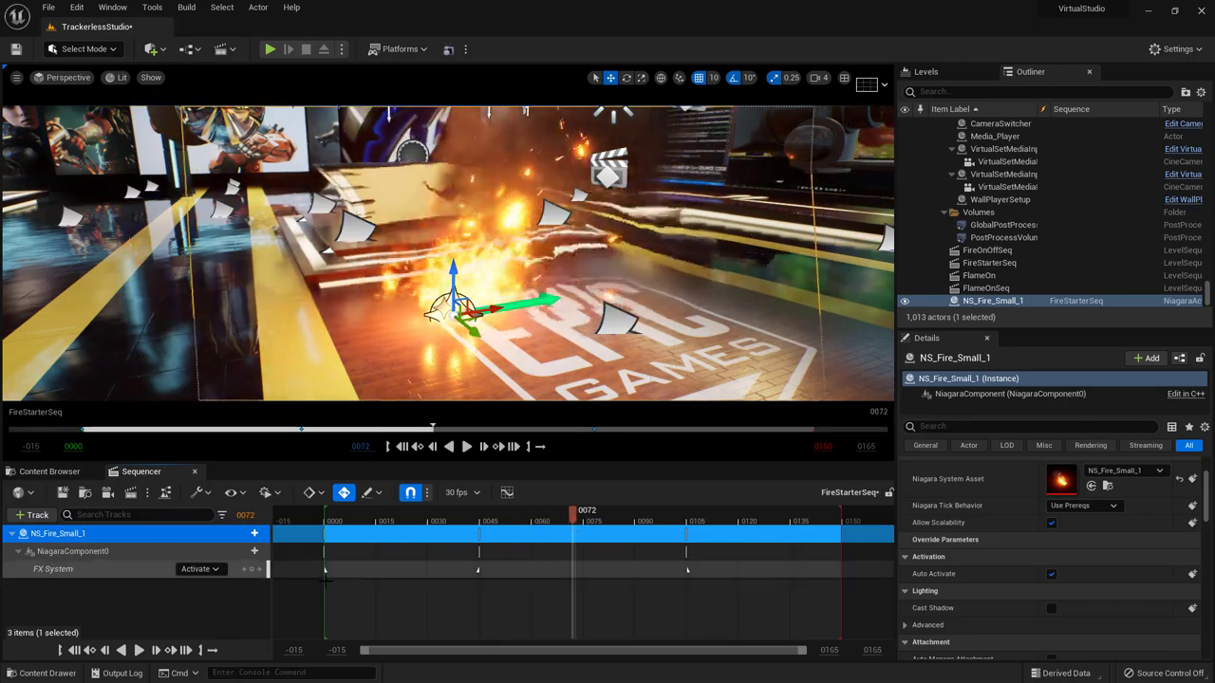
pyautogui.click(369, 519)
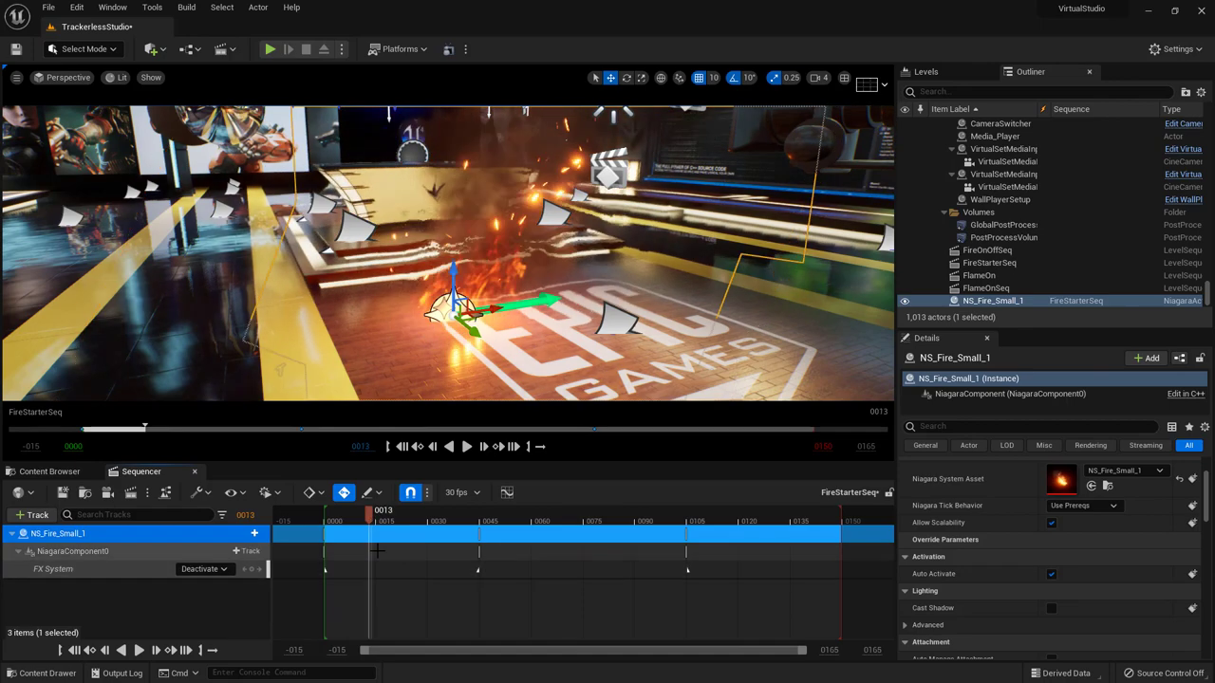
pyautogui.click(759, 520)
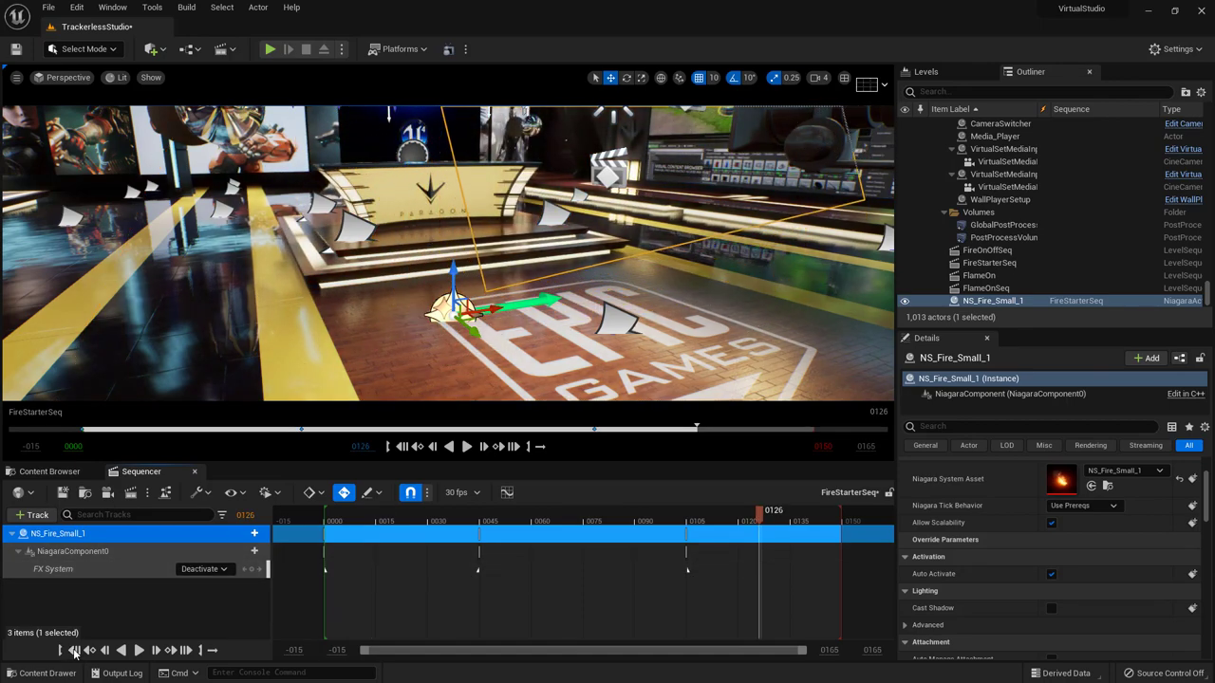
pyautogui.click(75, 652)
pyautogui.click(138, 651)
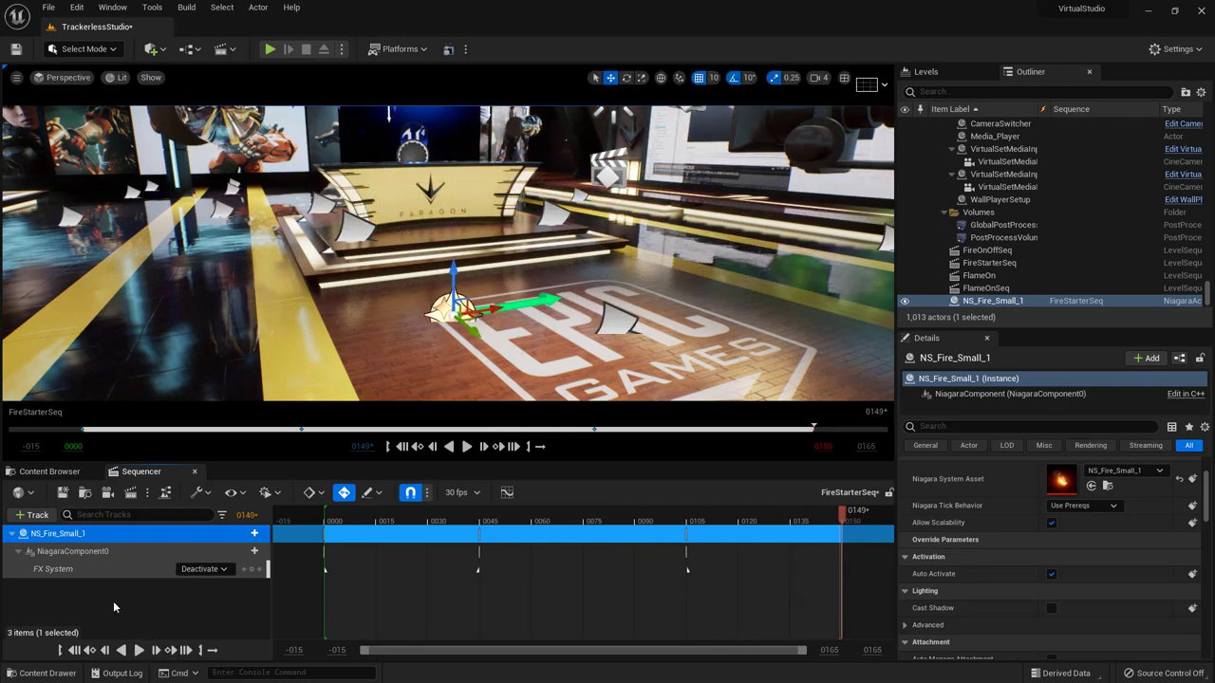
# Delete the NS_Fire_Small_1 track from FireStarterSeq and the NS_Fire_Small_1 actor from the level.
pyautogui.click(88, 601)
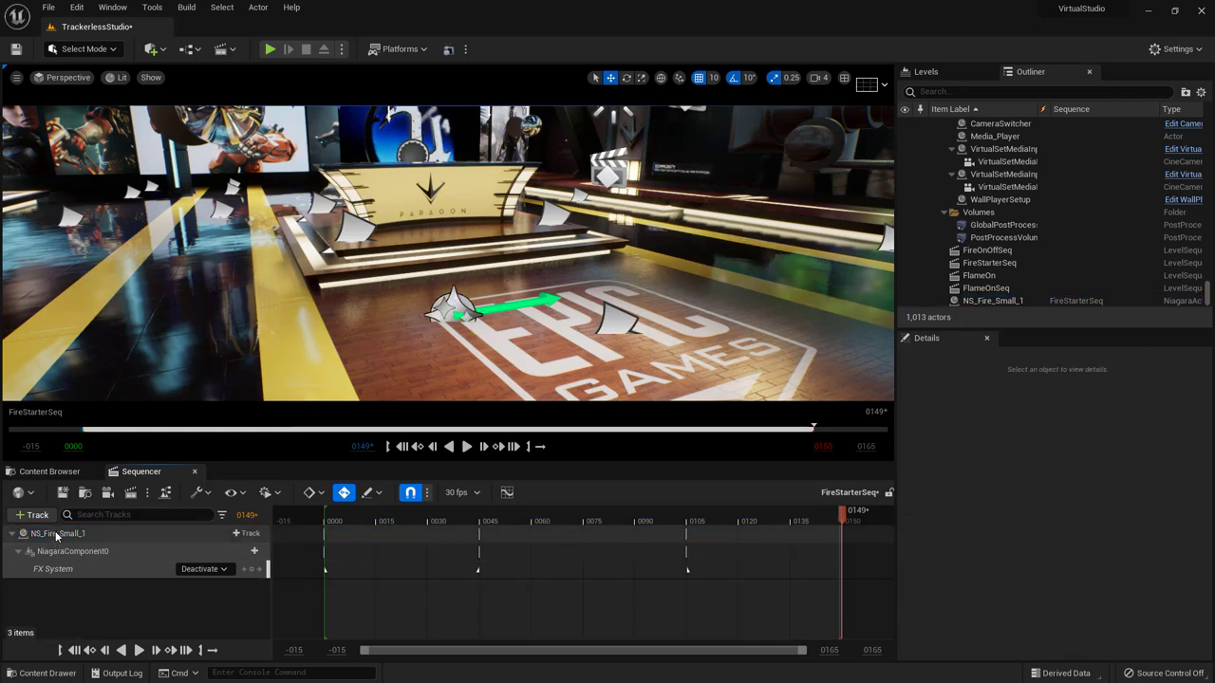
pyautogui.click(68, 533)
pyautogui.press('Delete')
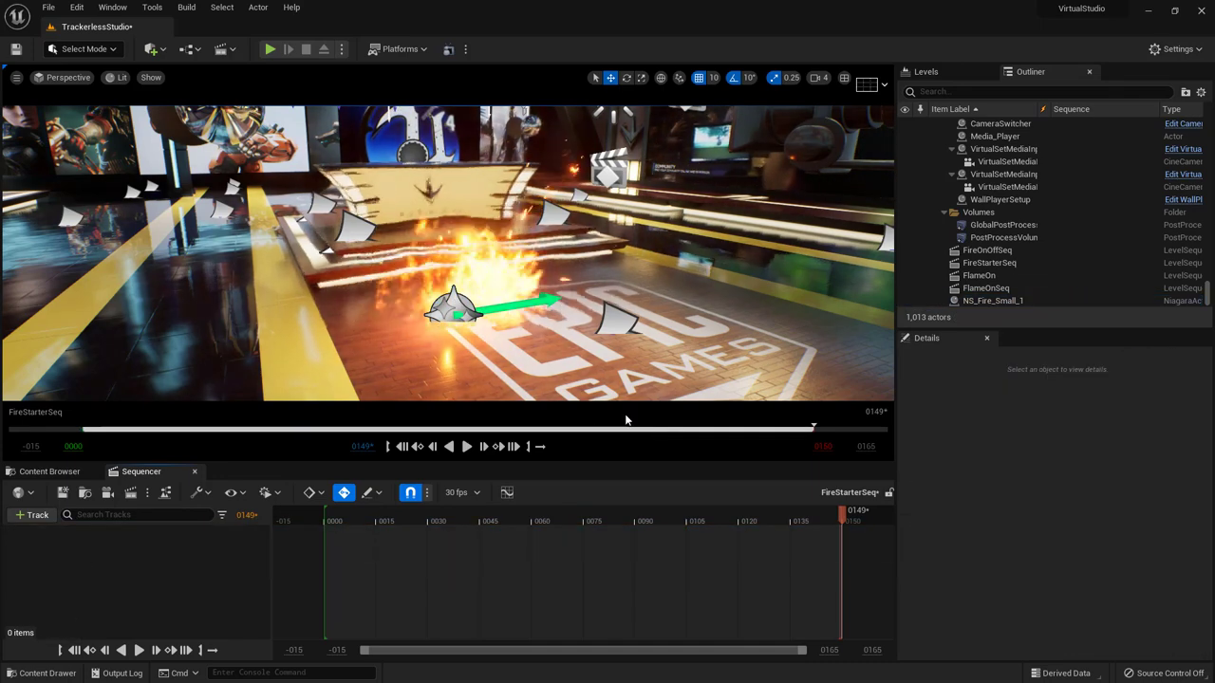
pyautogui.click(1008, 300)
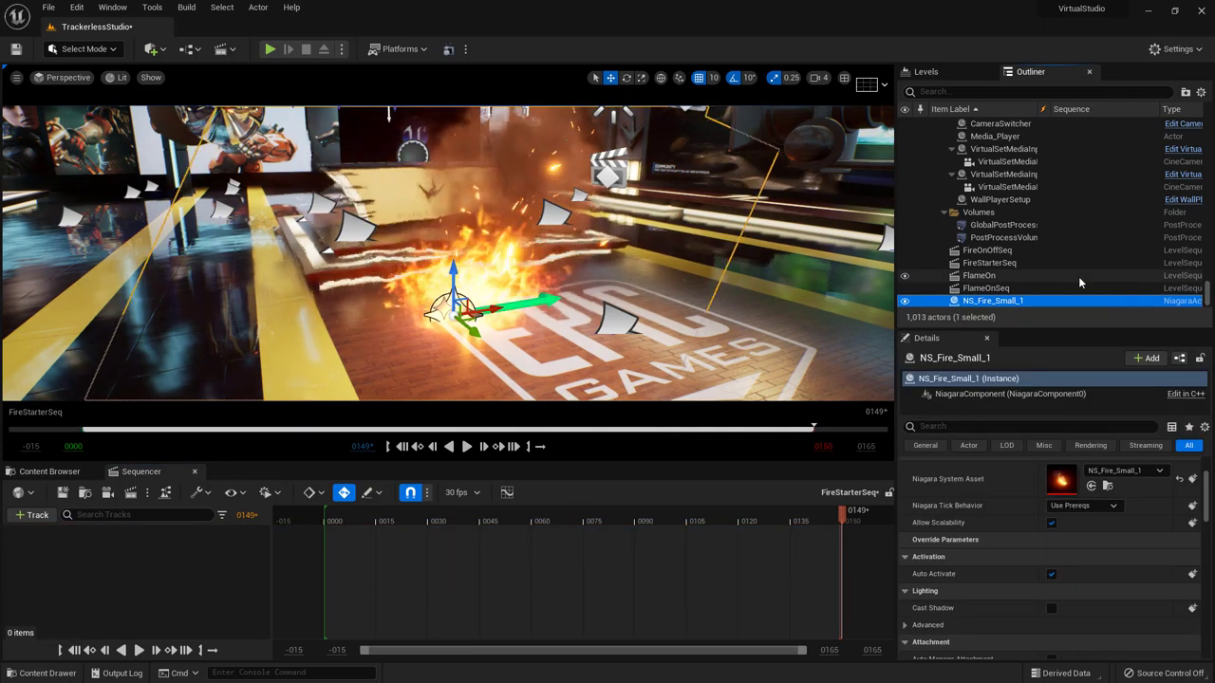
pyautogui.press('Delete')
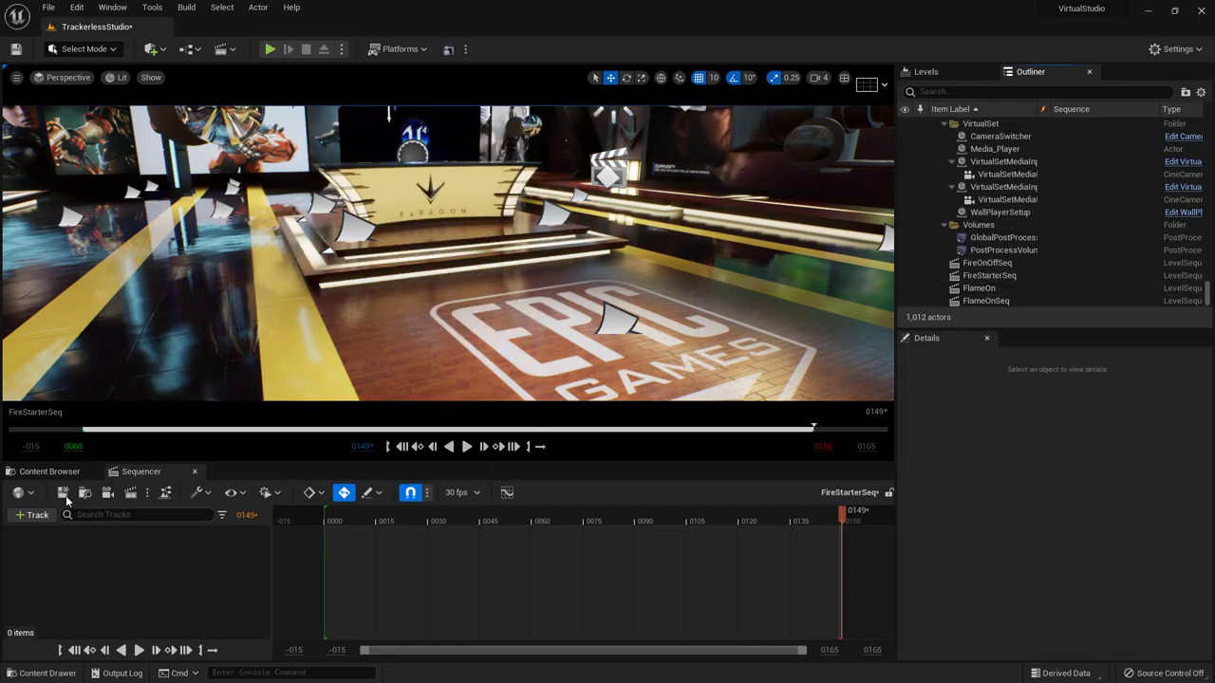
# Drag P_Fire_Small from Realistic_Starter_VFX_Pack_Vol2 > Particles > Fire onto the floor near the logo.
pyautogui.click(49, 472)
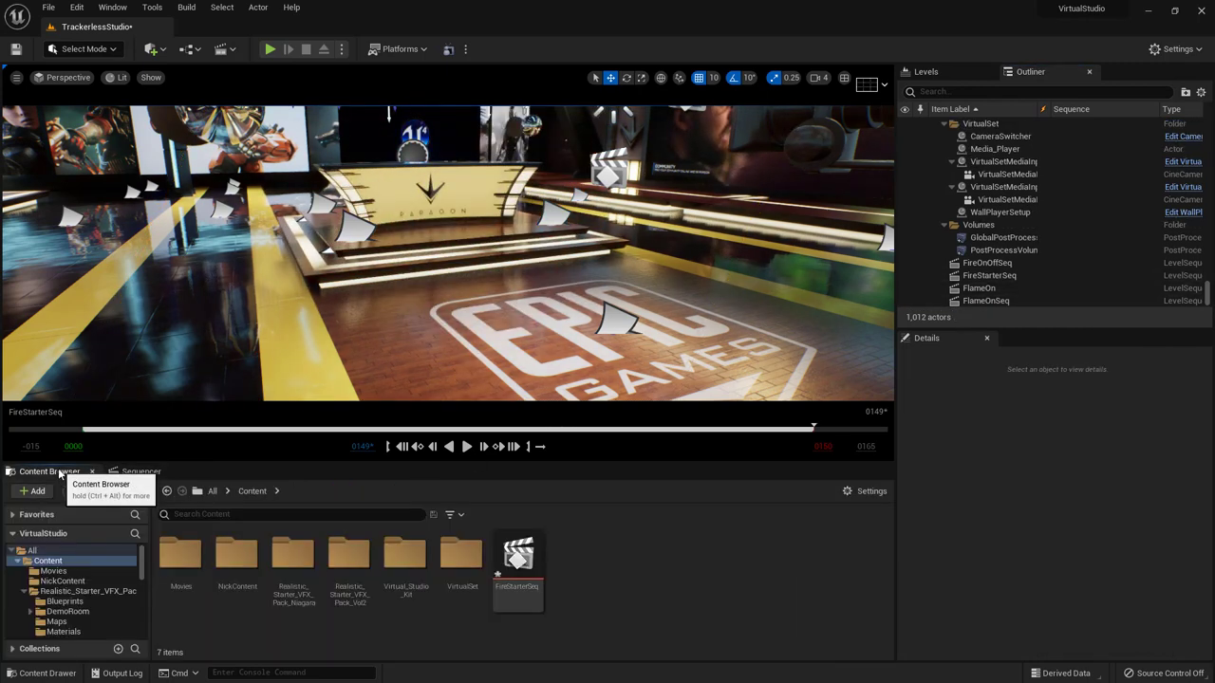
pyautogui.doubleClick(354, 608)
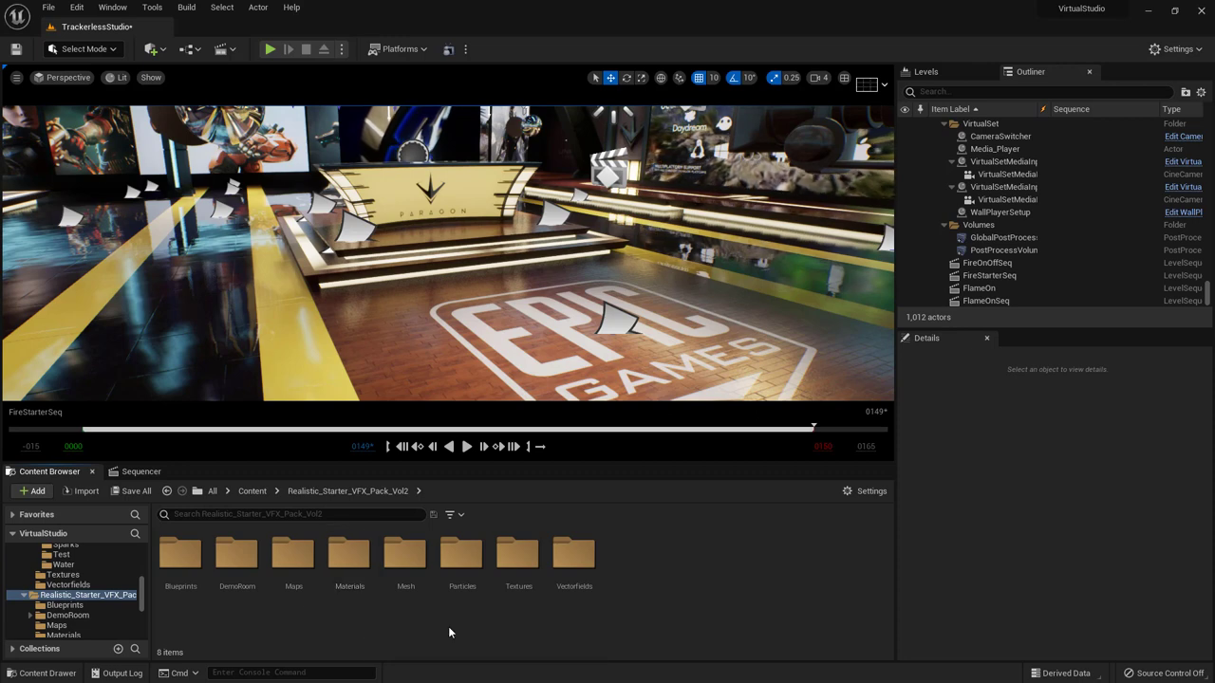
pyautogui.doubleClick(461, 555)
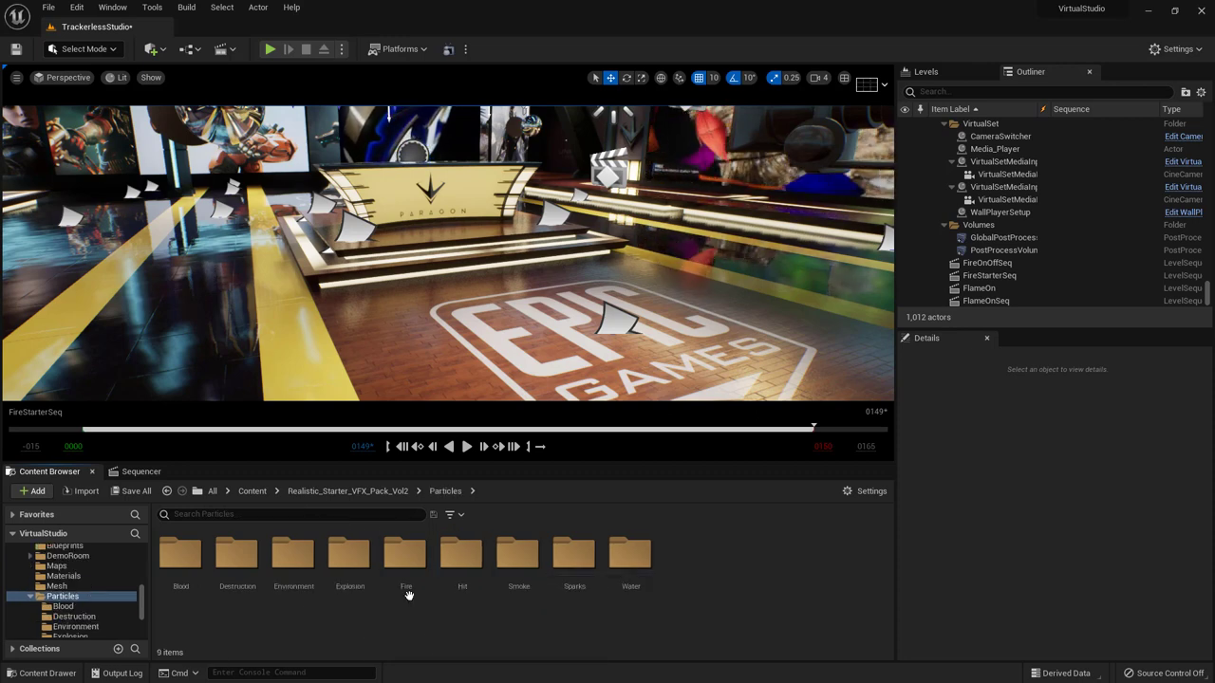
pyautogui.doubleClick(406, 560)
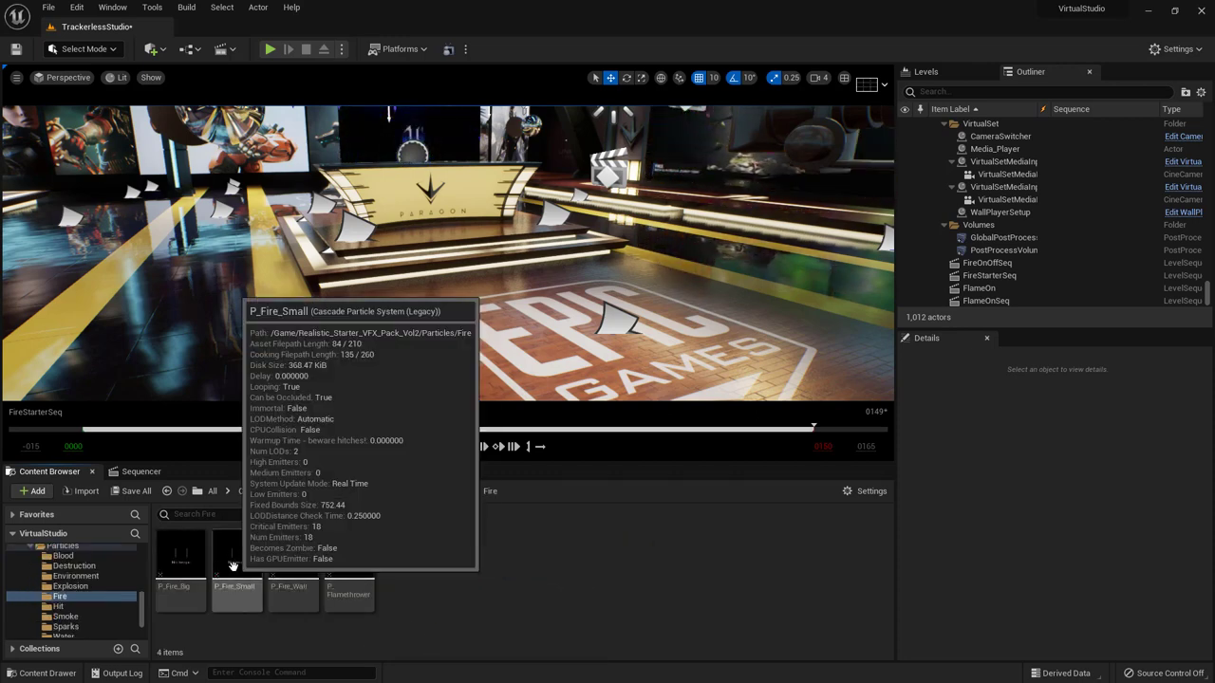
pyautogui.moveTo(237, 562); pyautogui.dragTo(413, 317)
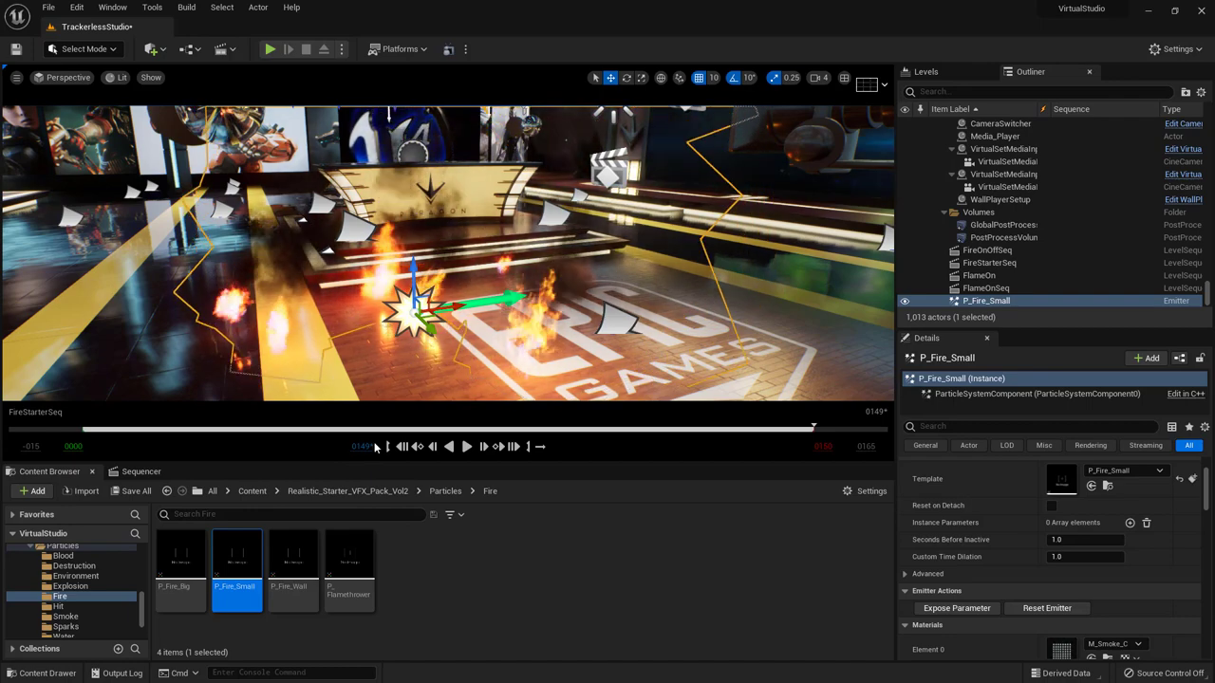
# Bind P_Fire_Small to FireStarterSeq and give it an FX System Toggle Track.
pyautogui.click(144, 473)
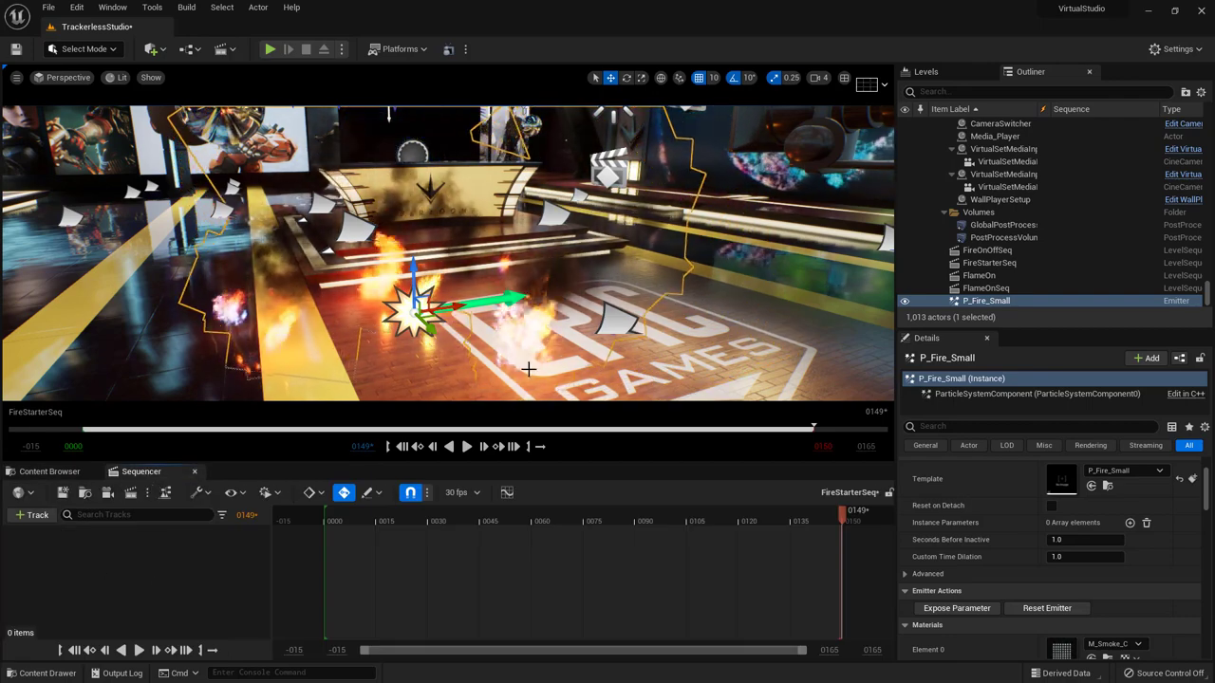
pyautogui.click(33, 514)
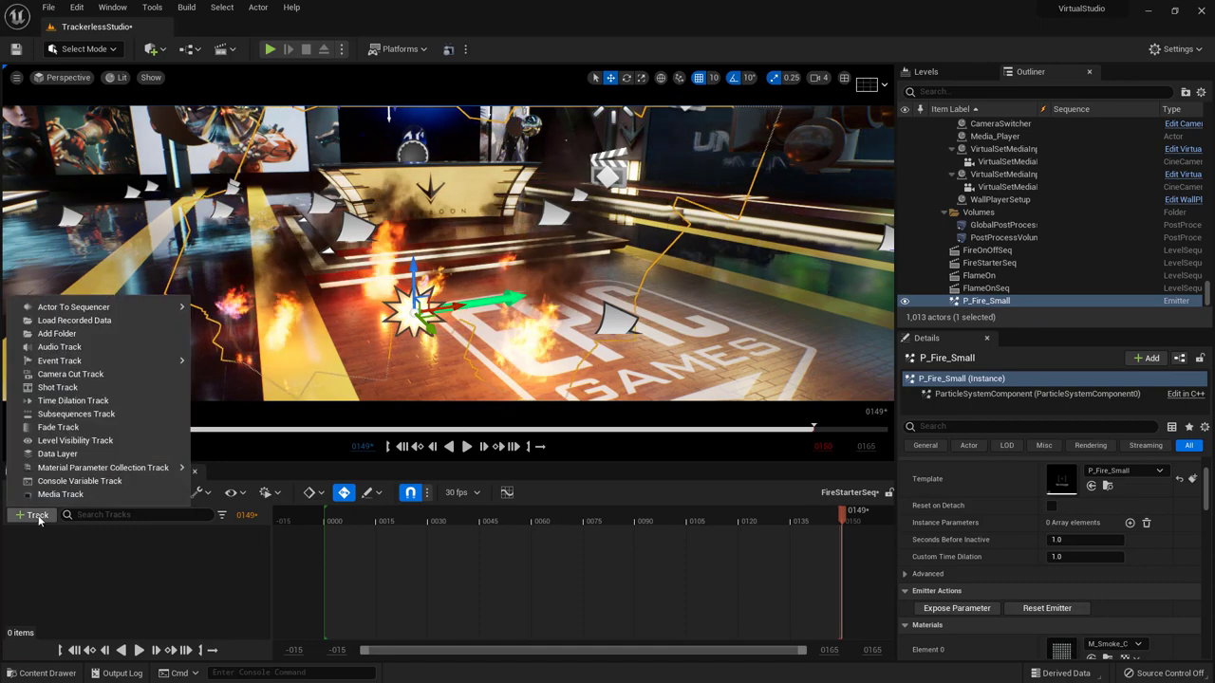
pyautogui.moveTo(104, 309)
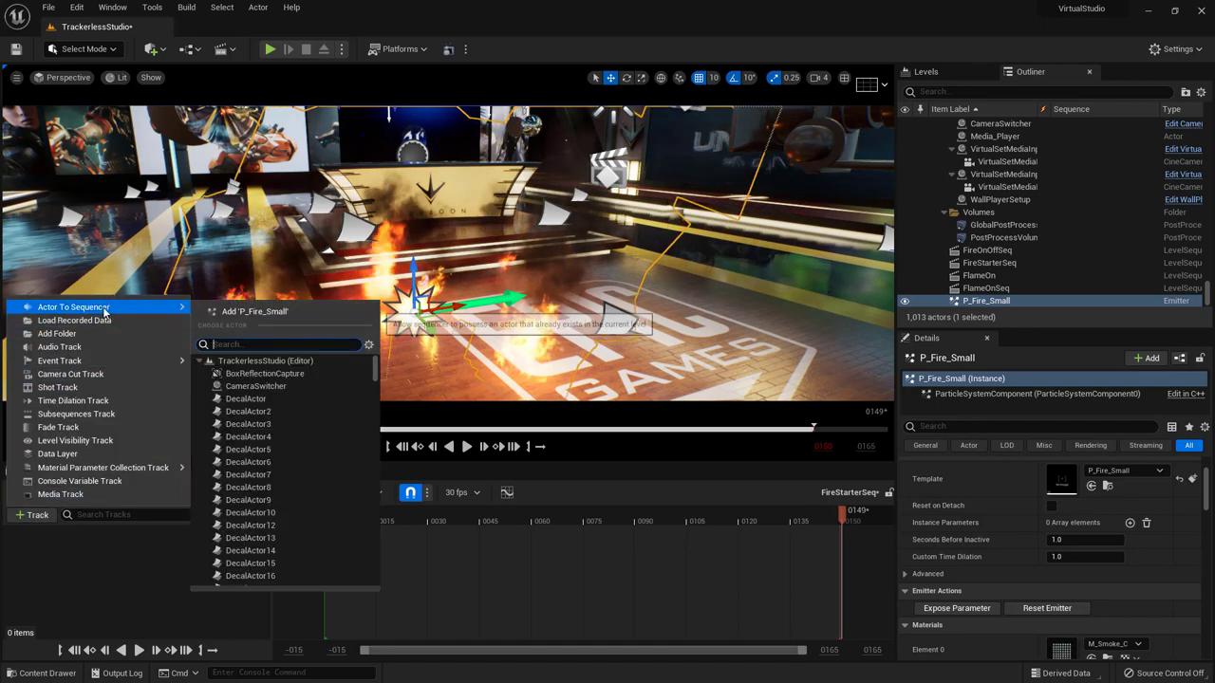
pyautogui.click(253, 312)
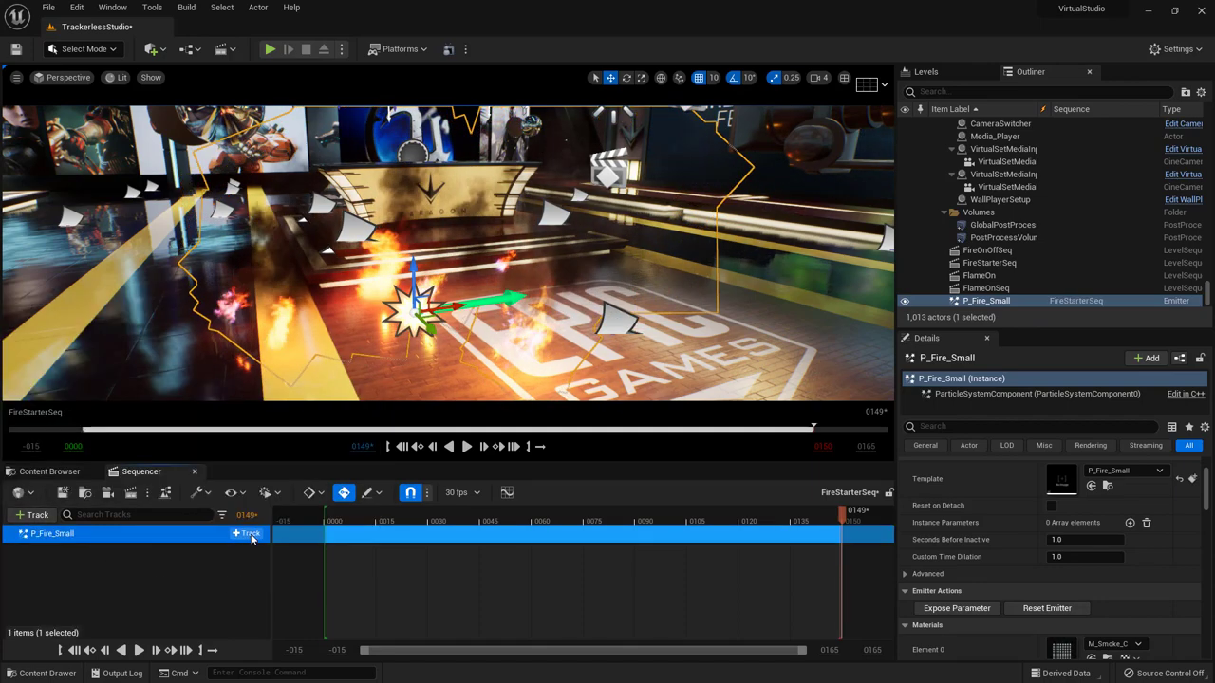
pyautogui.click(247, 534)
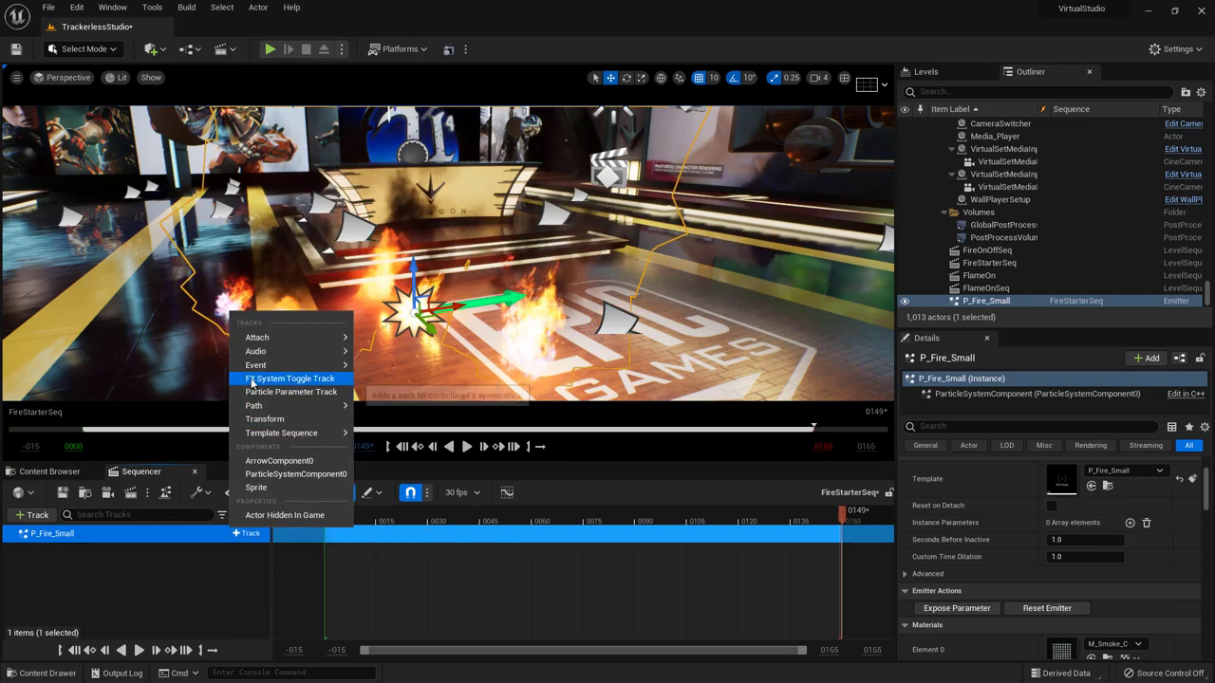
pyautogui.click(318, 380)
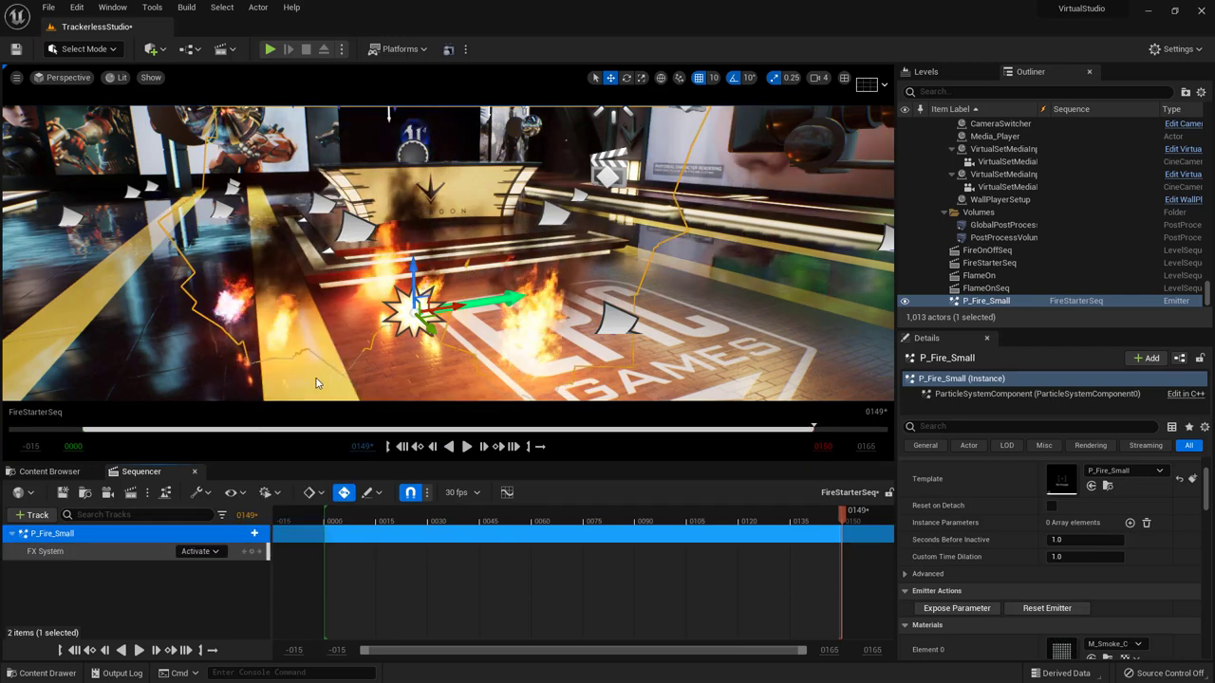
pyautogui.click(201, 551)
# Add an initial FX System key, then key the fire to Activate at frame 0046.
pyautogui.click(195, 582)
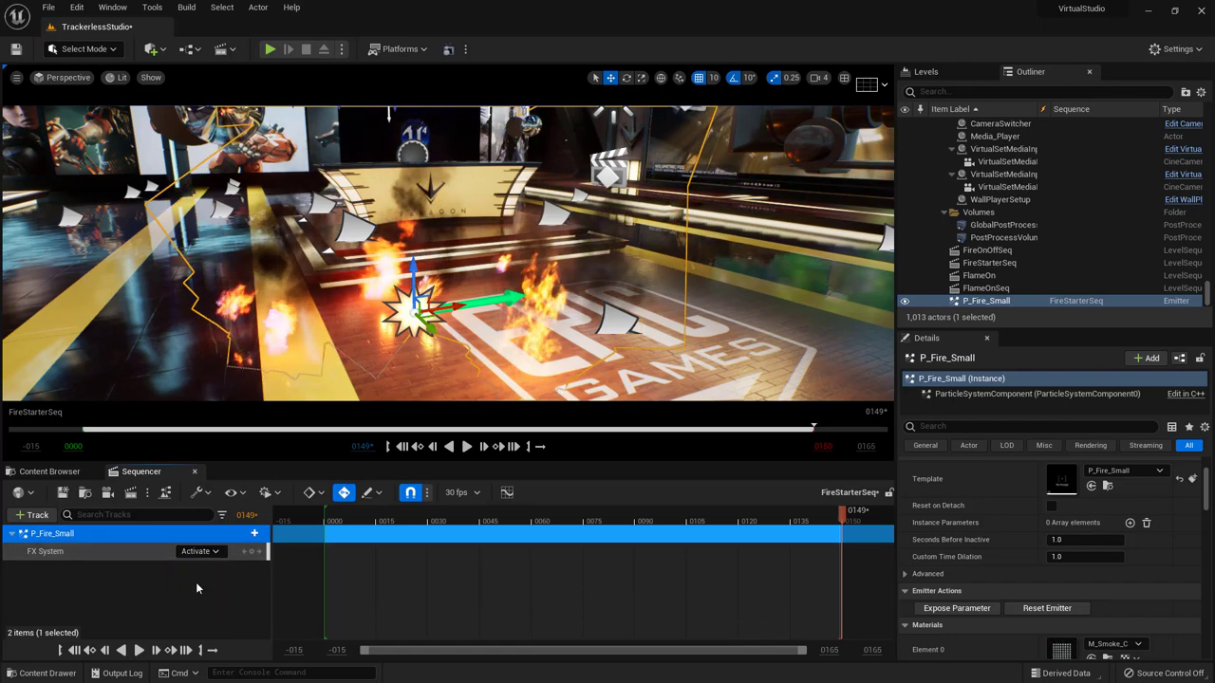
pyautogui.click(251, 551)
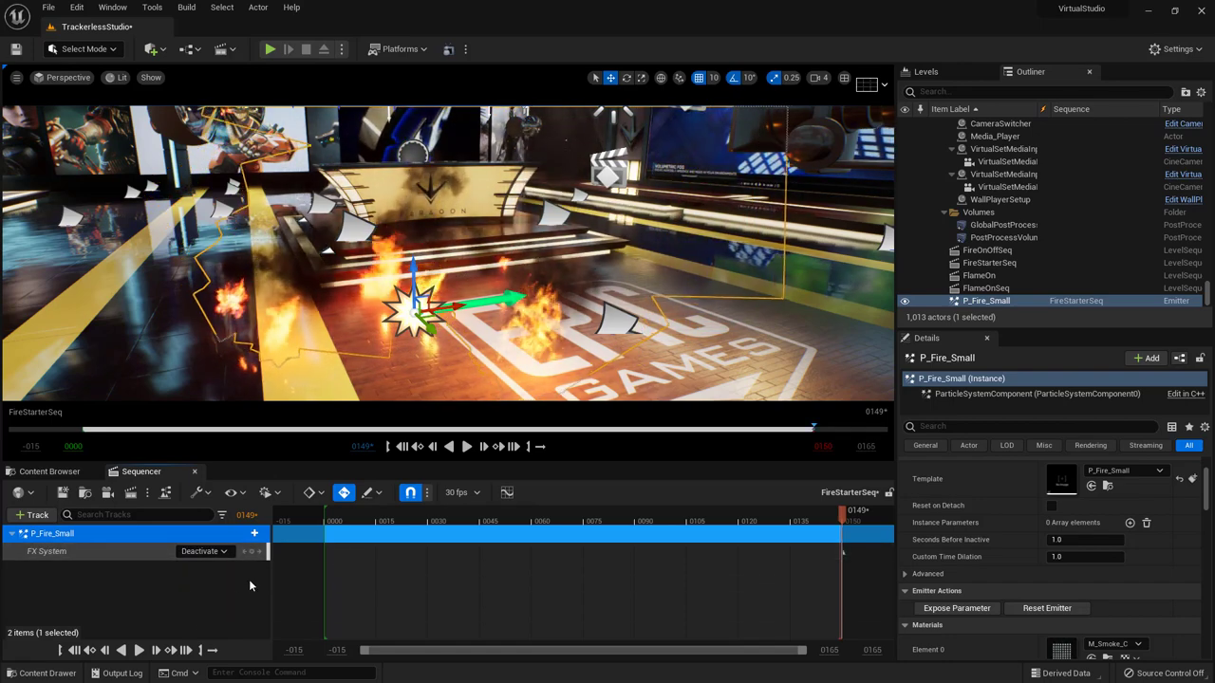
pyautogui.click(139, 652)
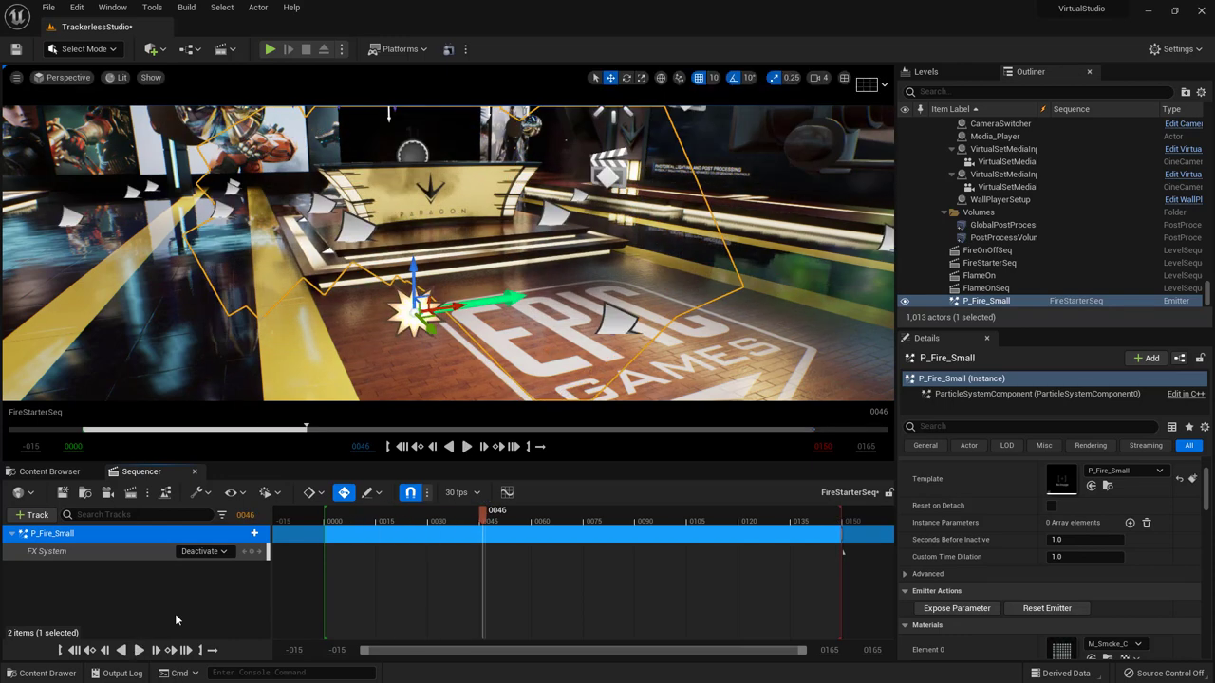
pyautogui.click(201, 551)
pyautogui.click(201, 570)
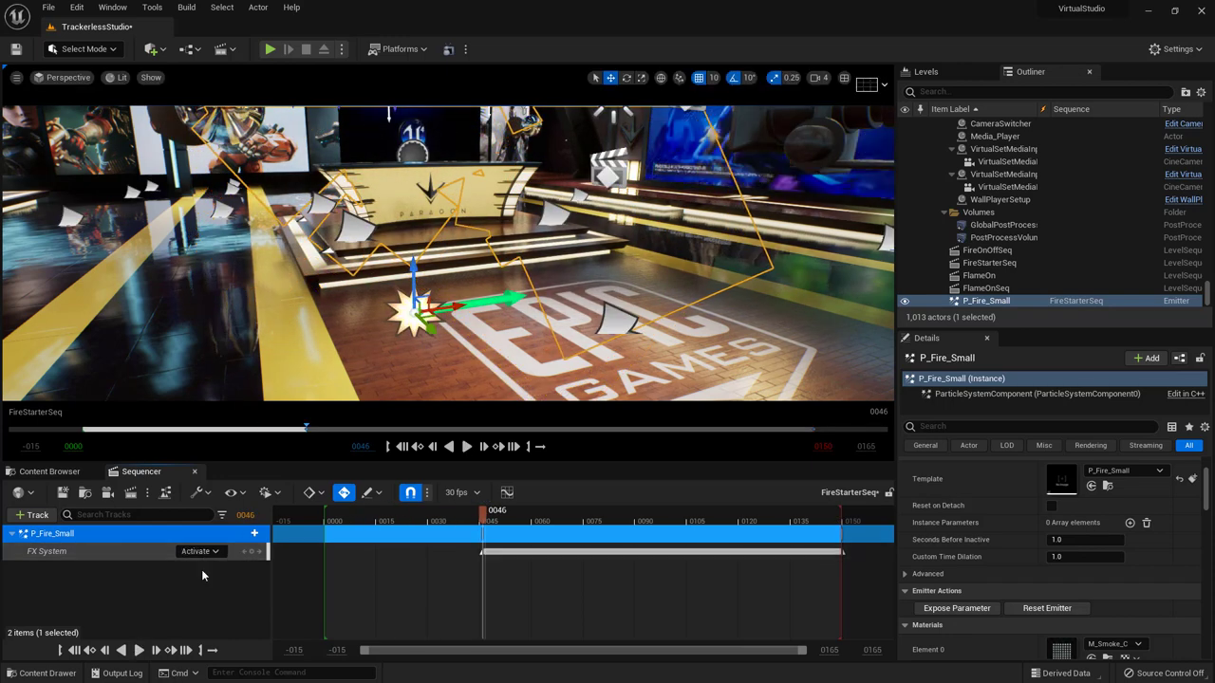
# Key the fire to Deactivate at frame 0103 and again at frame 0000.
pyautogui.click(139, 651)
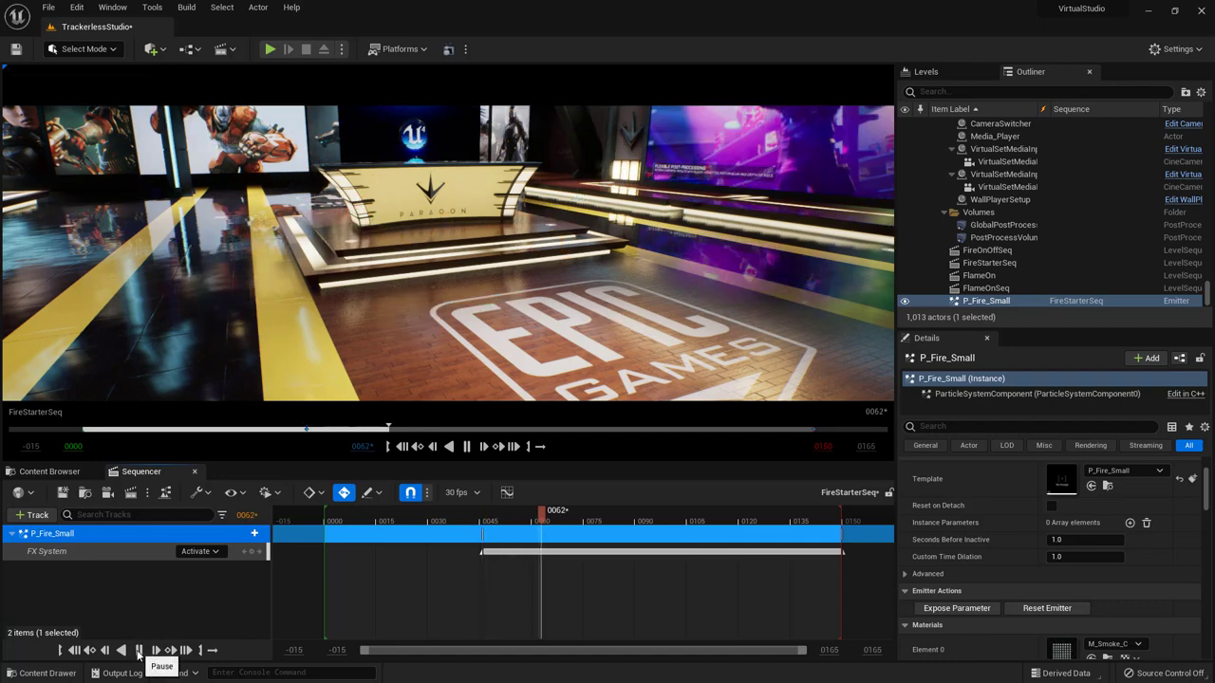
pyautogui.click(139, 651)
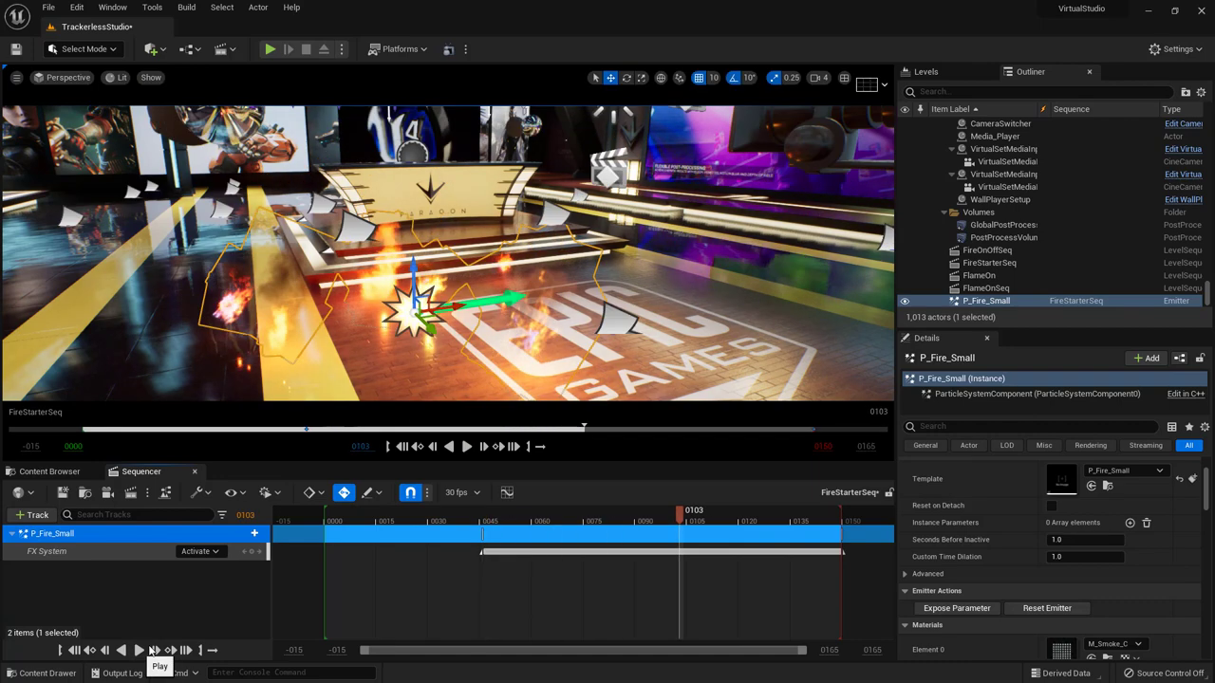
pyautogui.click(201, 552)
pyautogui.click(201, 580)
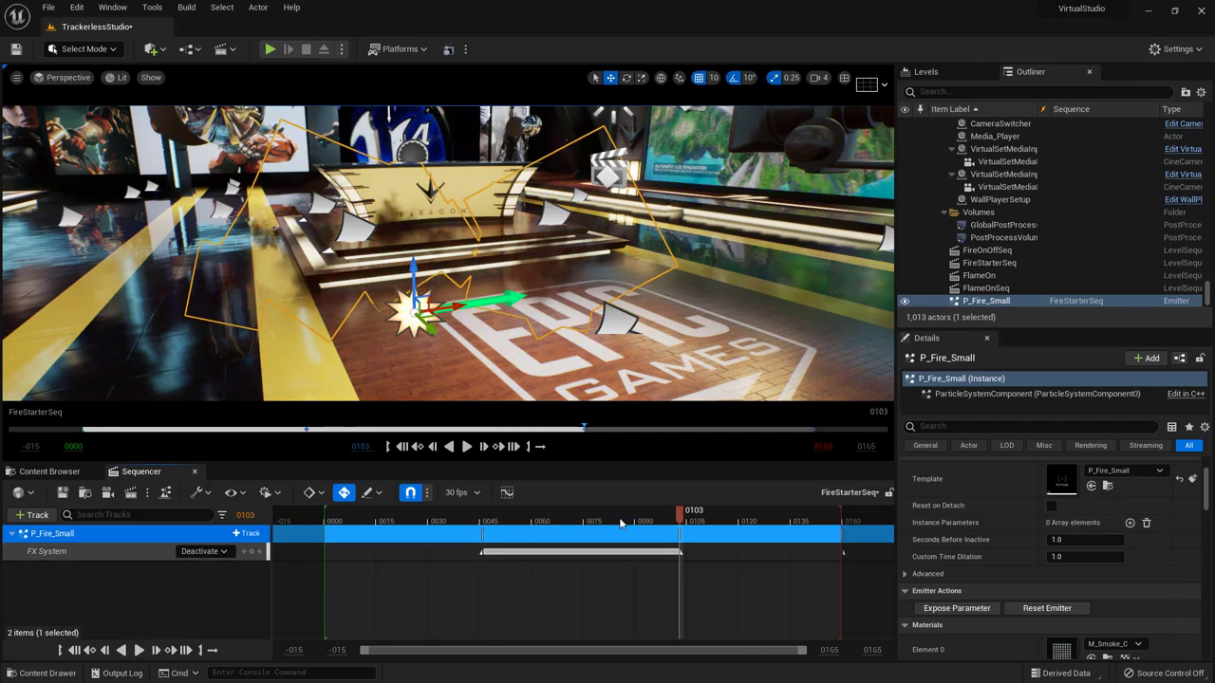
pyautogui.click(74, 650)
pyautogui.click(218, 551)
pyautogui.click(204, 579)
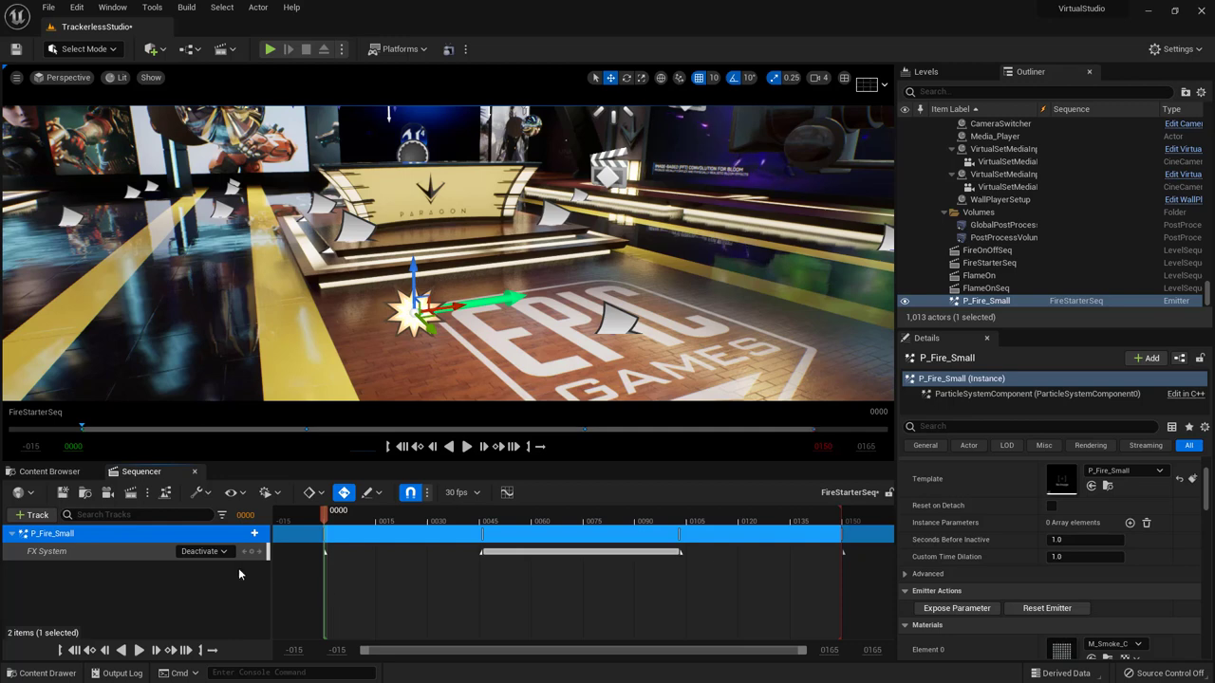
pyautogui.click(185, 651)
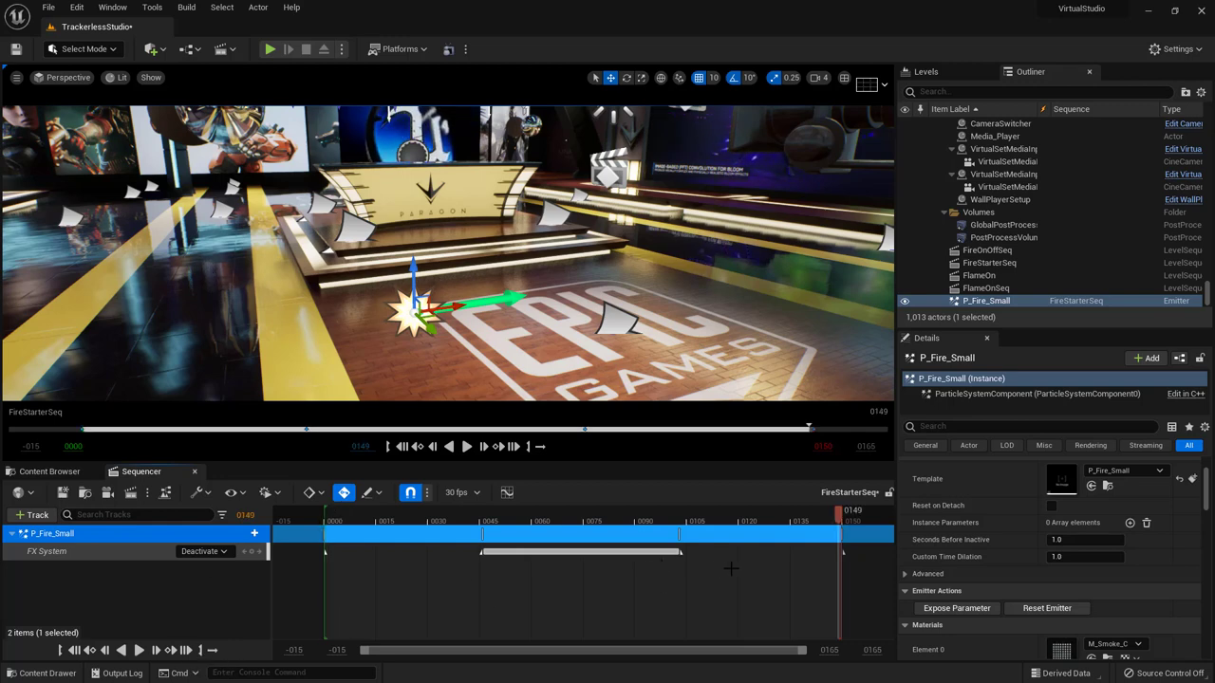
pyautogui.click(75, 650)
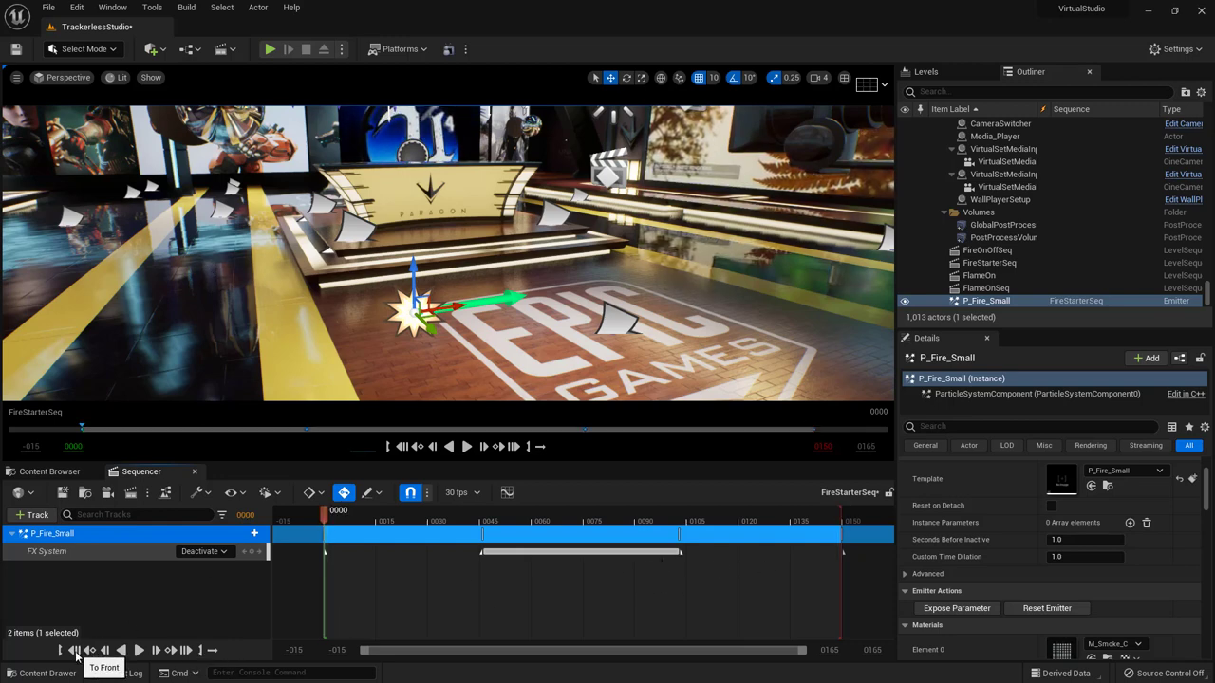
pyautogui.click(139, 651)
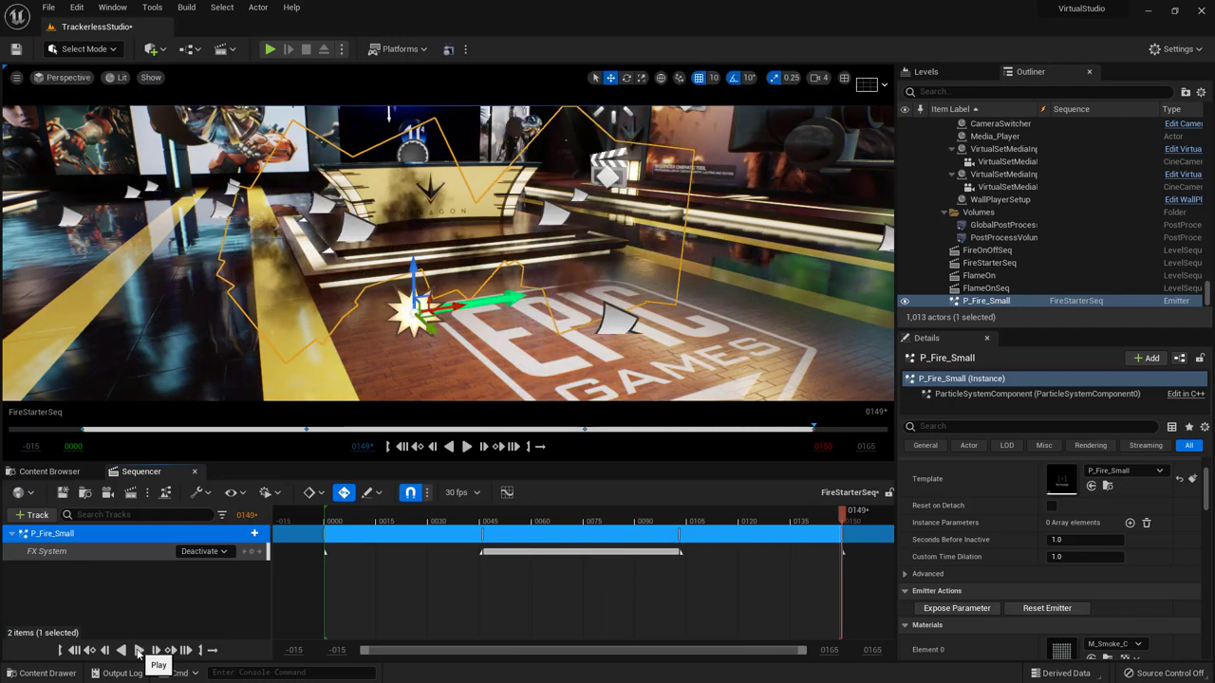
pyautogui.click(74, 652)
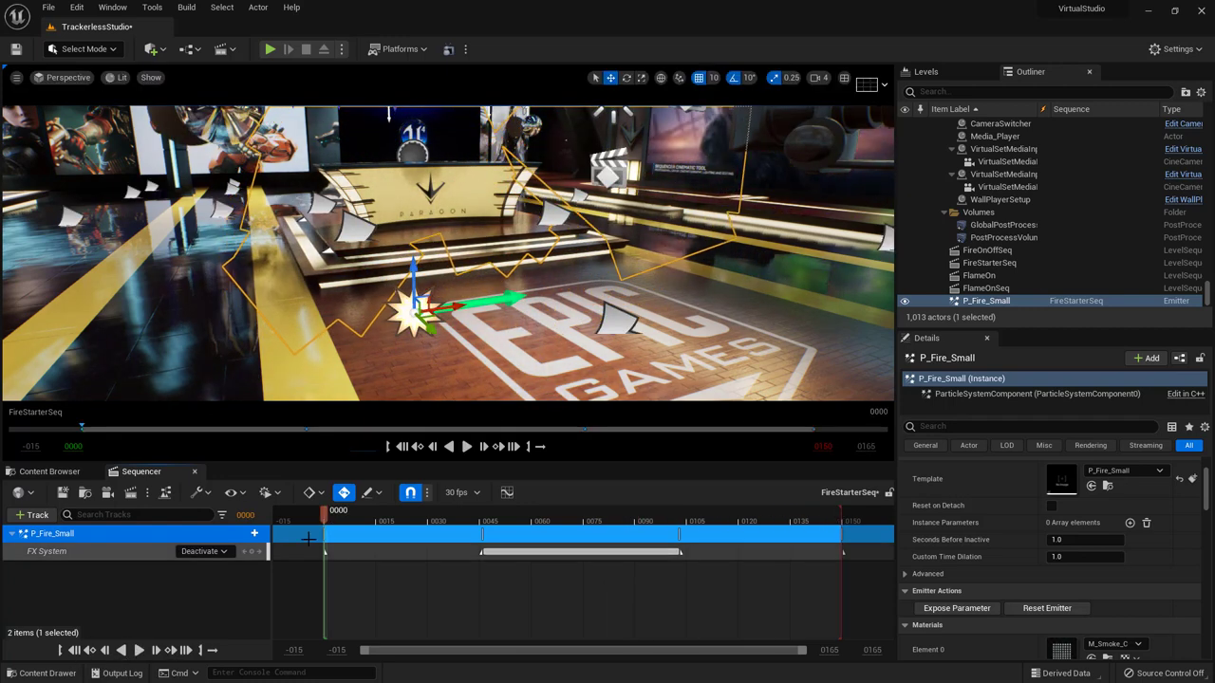
pyautogui.click(139, 651)
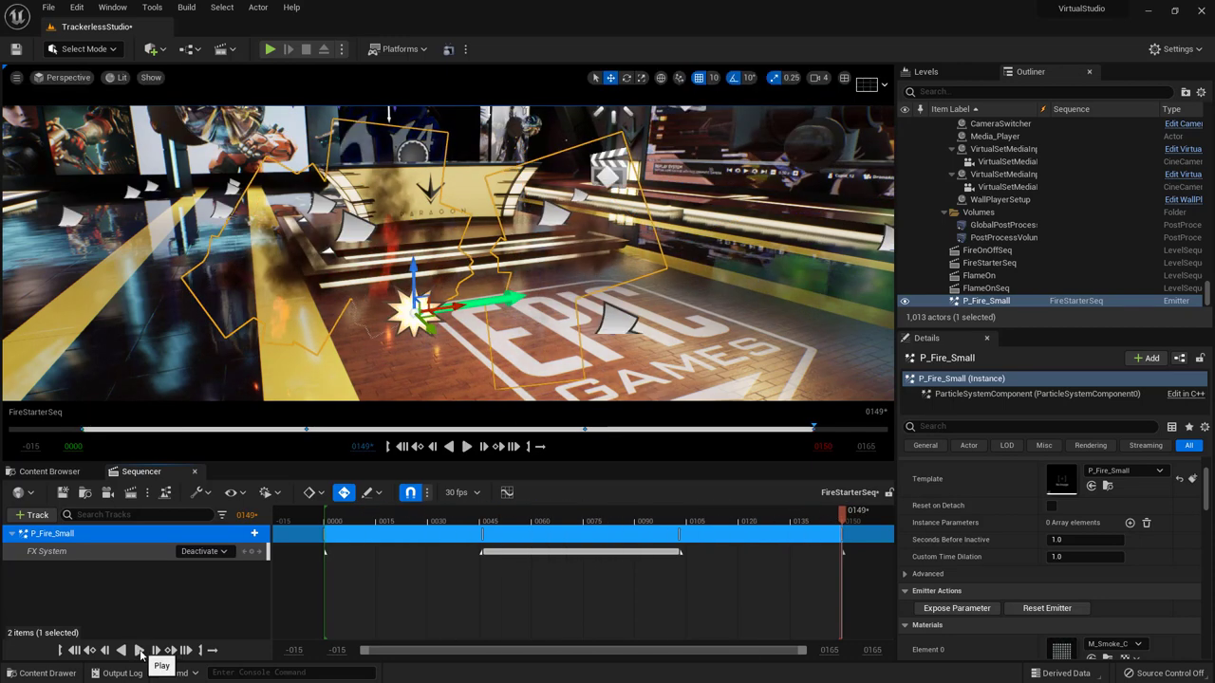
pyautogui.click(139, 651)
pyautogui.click(140, 651)
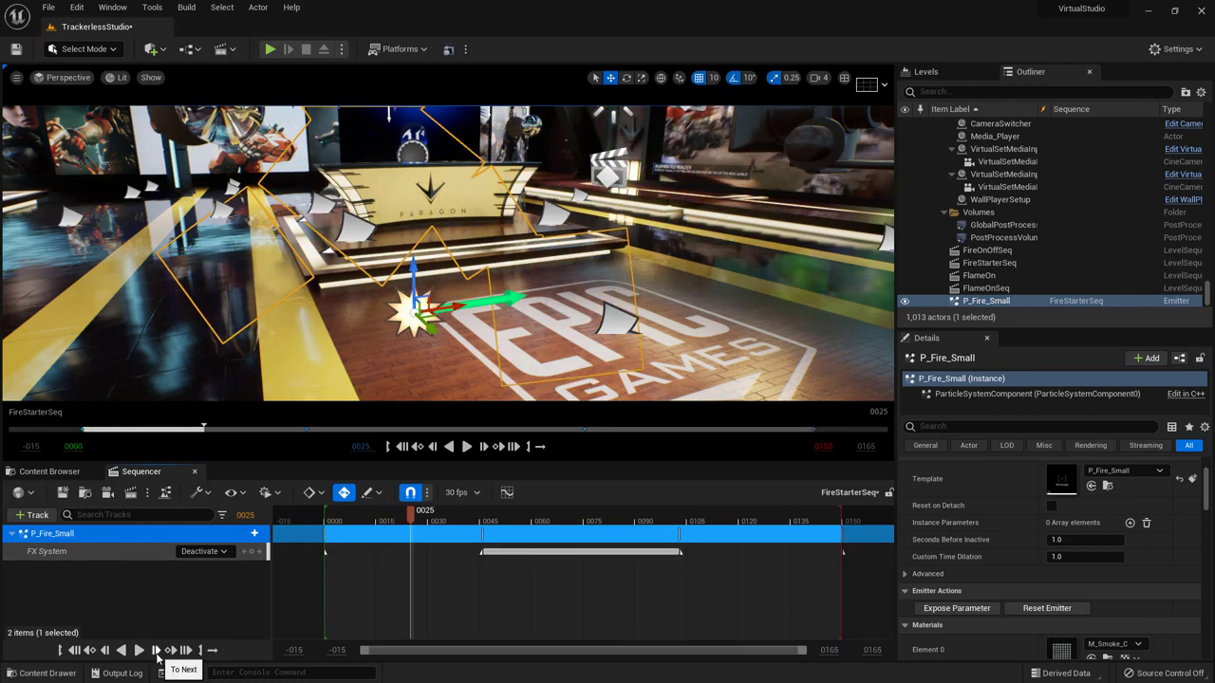
pyautogui.click(156, 652)
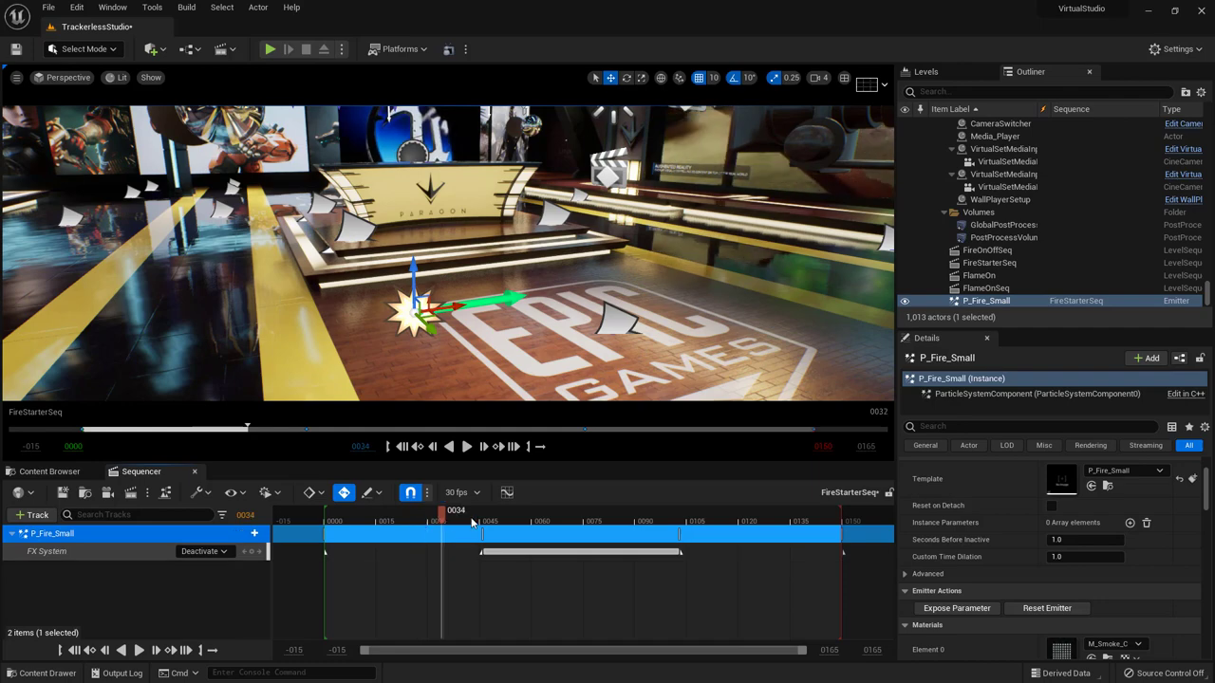
pyautogui.moveTo(472, 523); pyautogui.dragTo(506, 520)
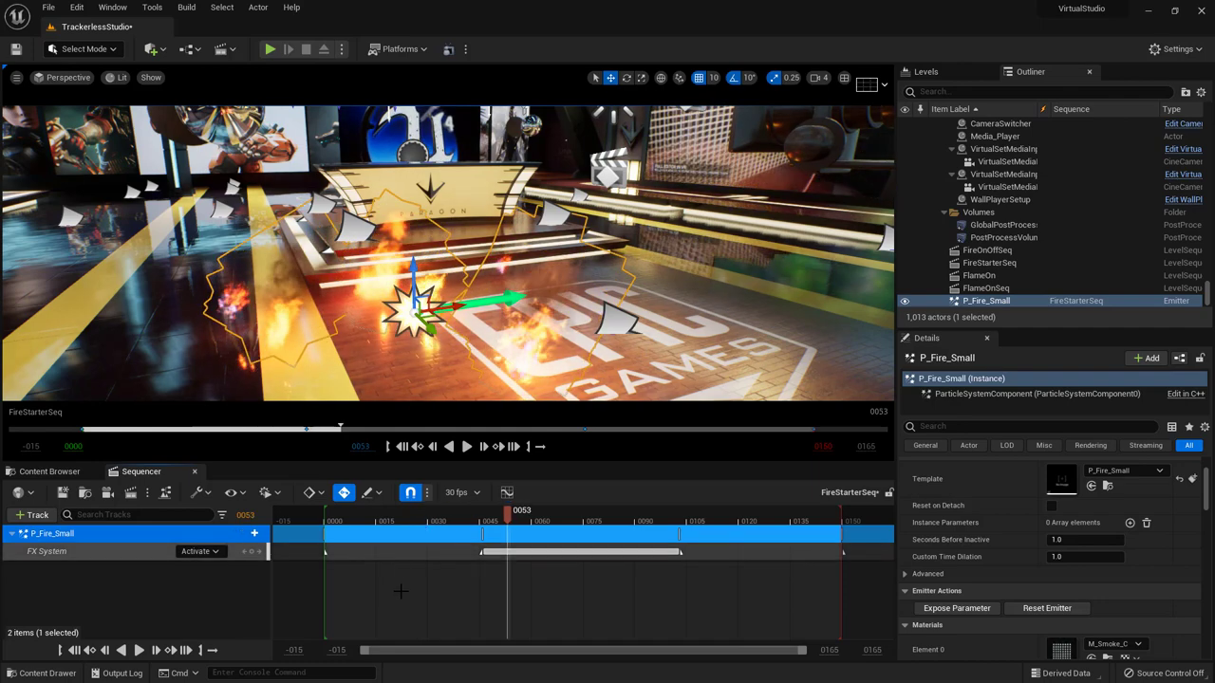